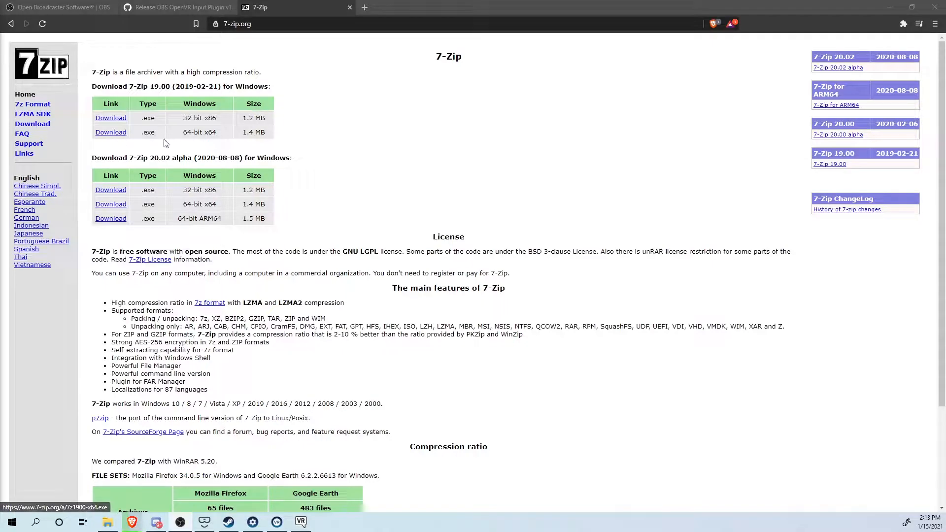
Download the 64-bit x64 Windows installer of 7-Zip 19.00.
left_click(111, 133)
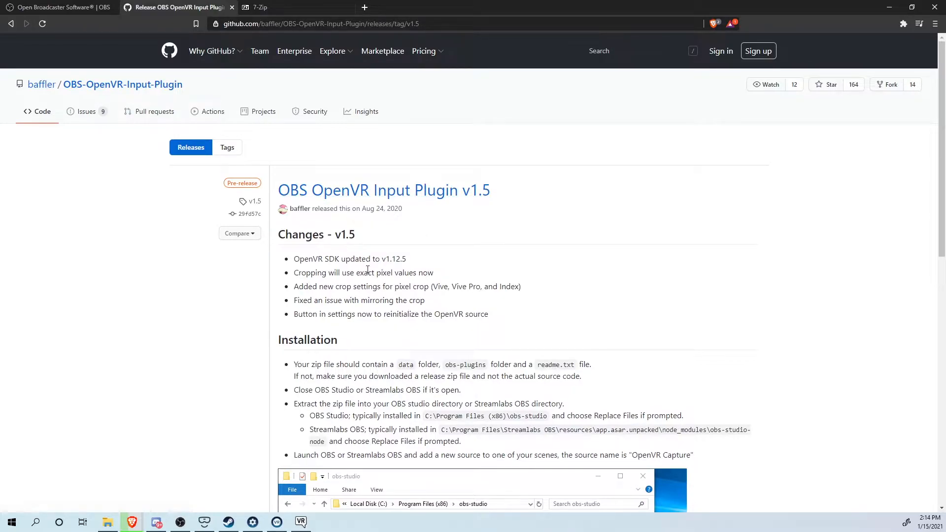
Read the installation instructions on the OBS OpenVR Input Plugin v1.5 release page.
scroll(362, 235, "down", 2)
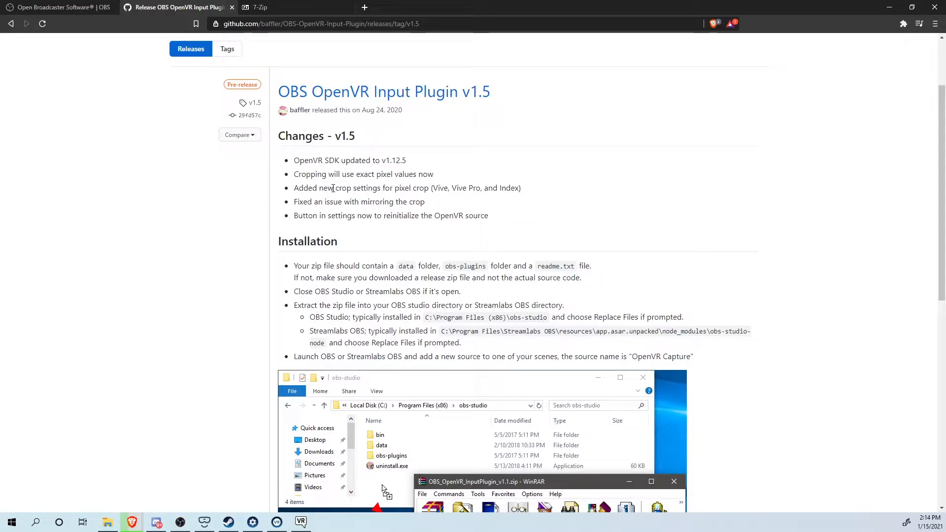
scroll(345, 207, "down", 2)
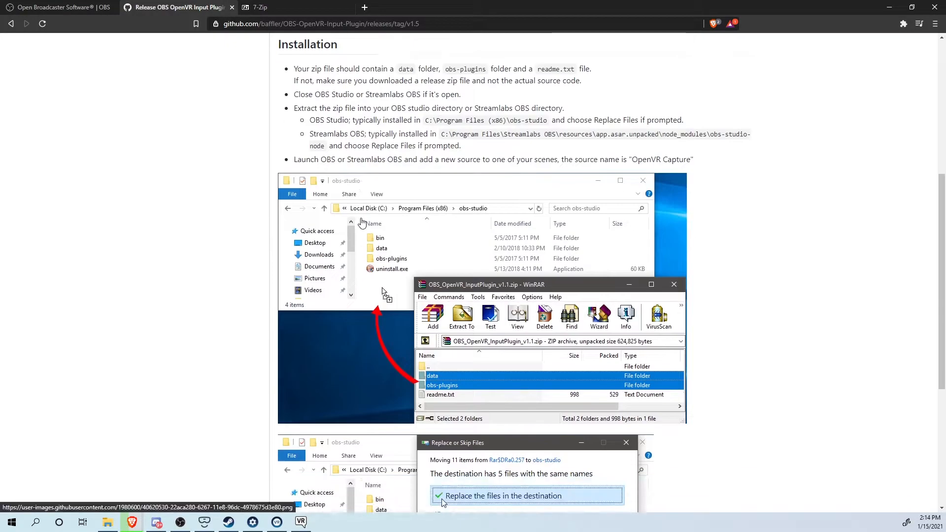
scroll(364, 226, "down", 7)
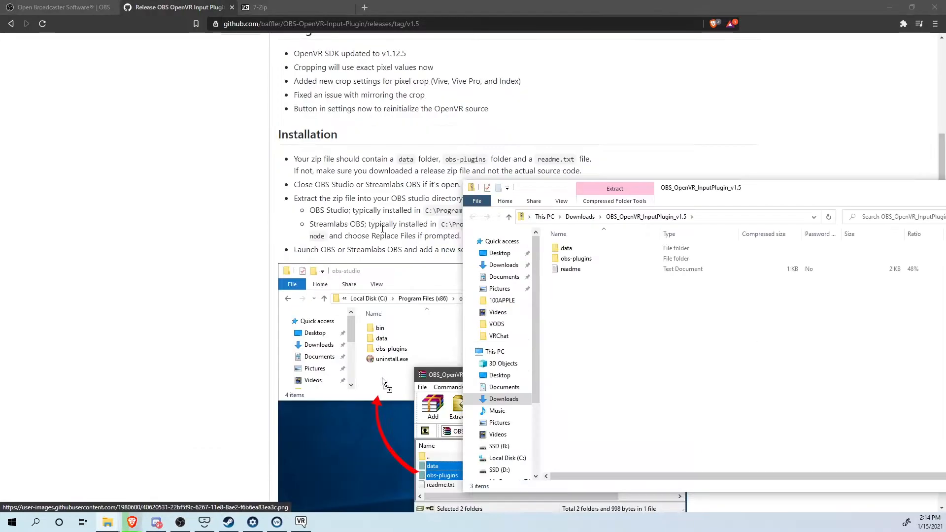
scroll(329, 237, "down", 5)
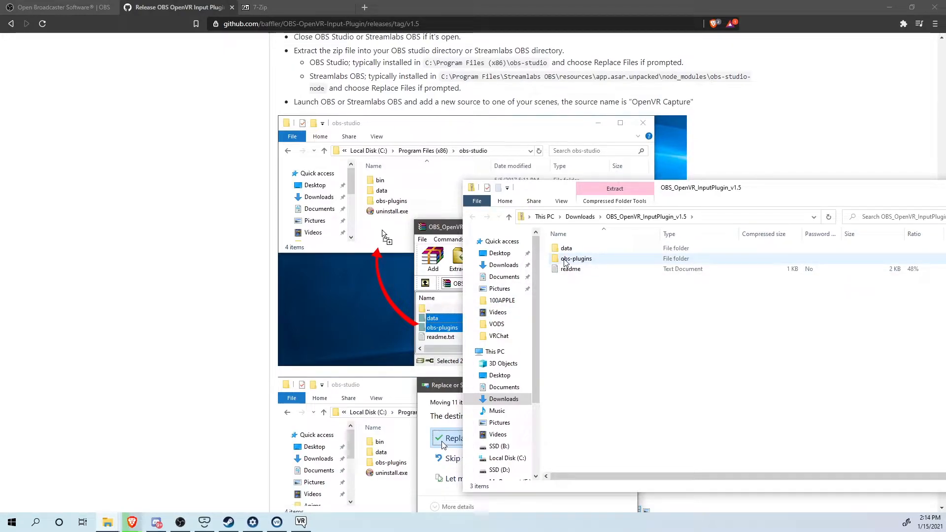
Open the obs-studio folder in Program Files alongside the opened OBS_OpenVR_InputPlugin_v1.5 archive.
left_click_drag(0, 109, 246, 59)
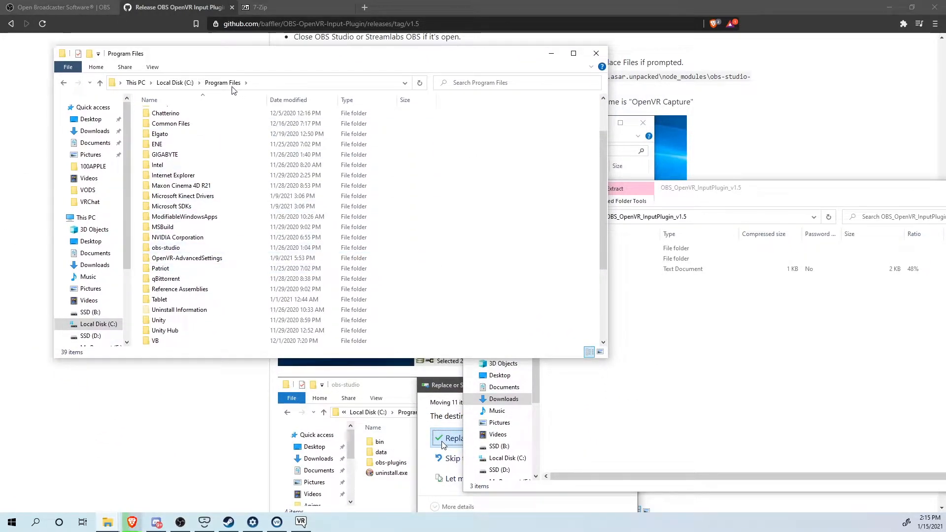
left_click(179, 250)
double_click(178, 250)
left_click(646, 327)
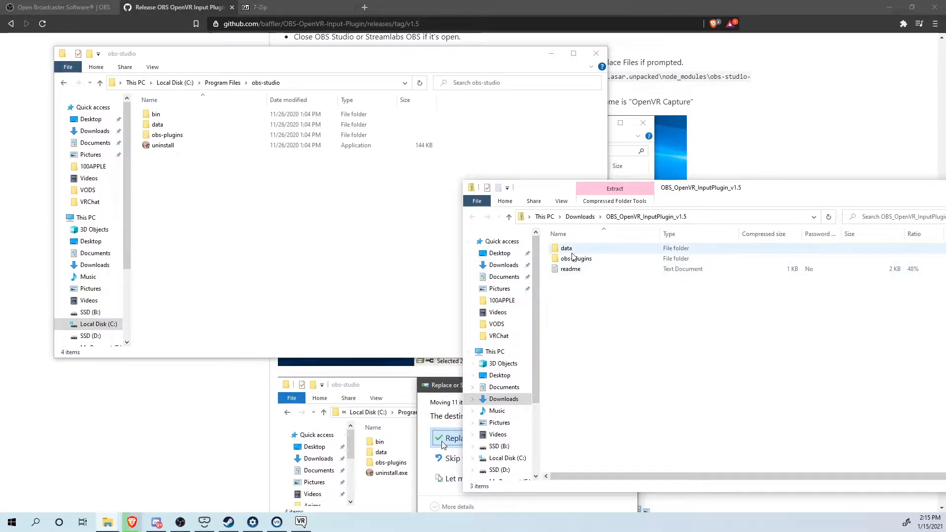
Copy the archive's data and obs-plugins folders into the obs-studio folder, replacing the existing files, and close both folder windows.
left_click(554, 251)
left_click(575, 259, "shift")
left_click_drag(575, 258, 331, 259)
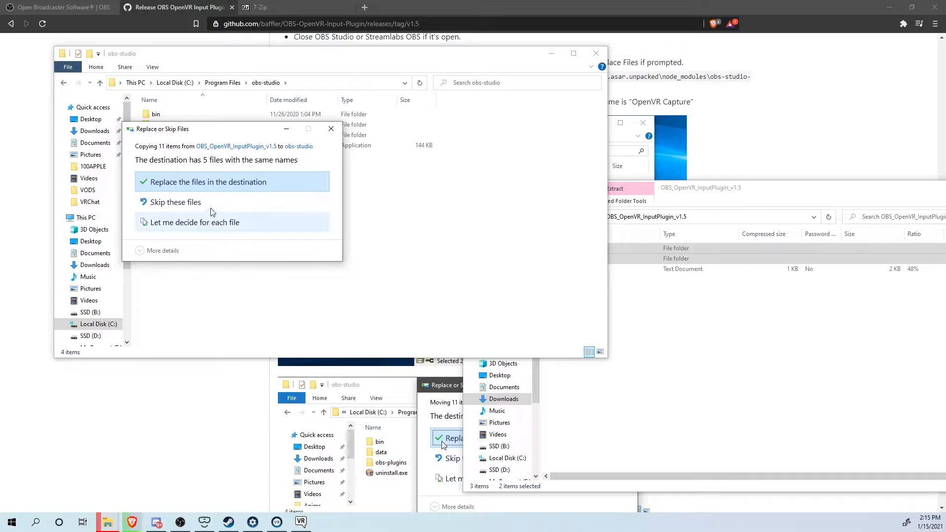
left_click_drag(759, 190, 591, 199)
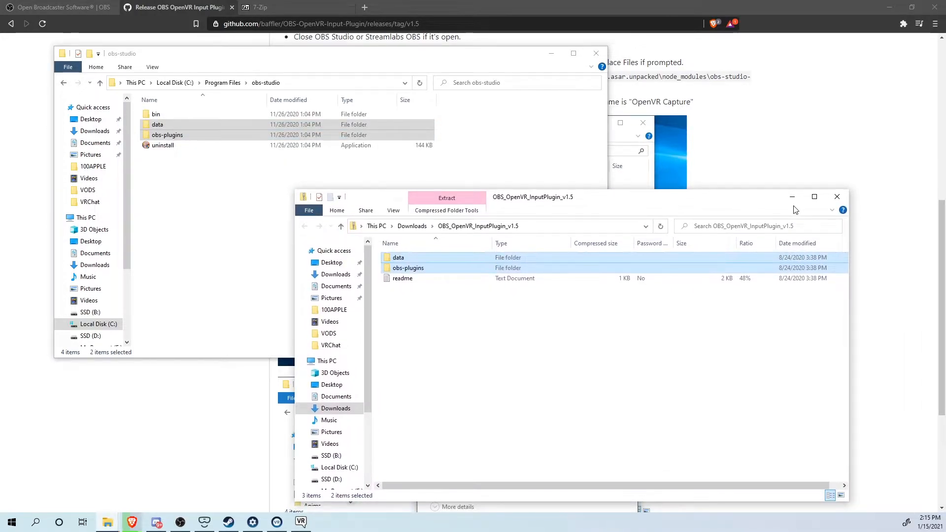
left_click(831, 202)
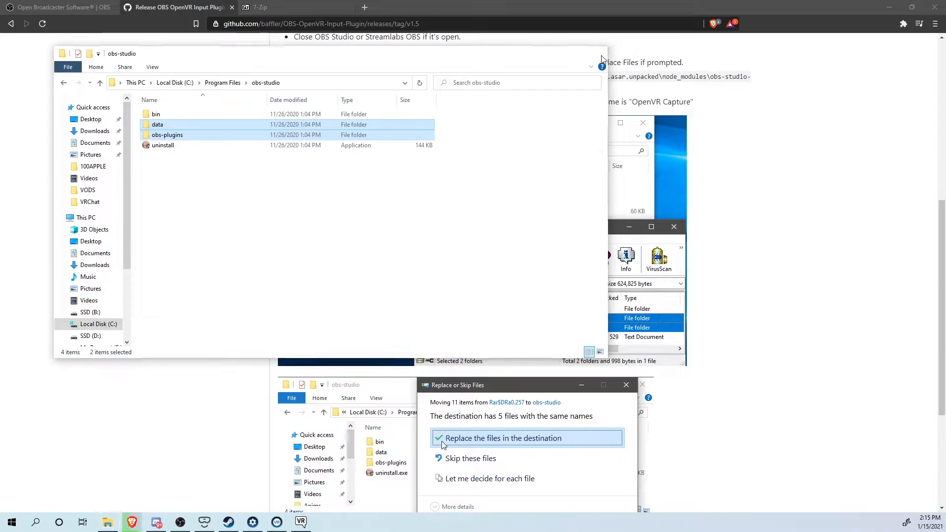
left_click(595, 53)
Look over the OBS Studio website's download options and page content, and return to the 7-Zip page.
left_click(91, 10)
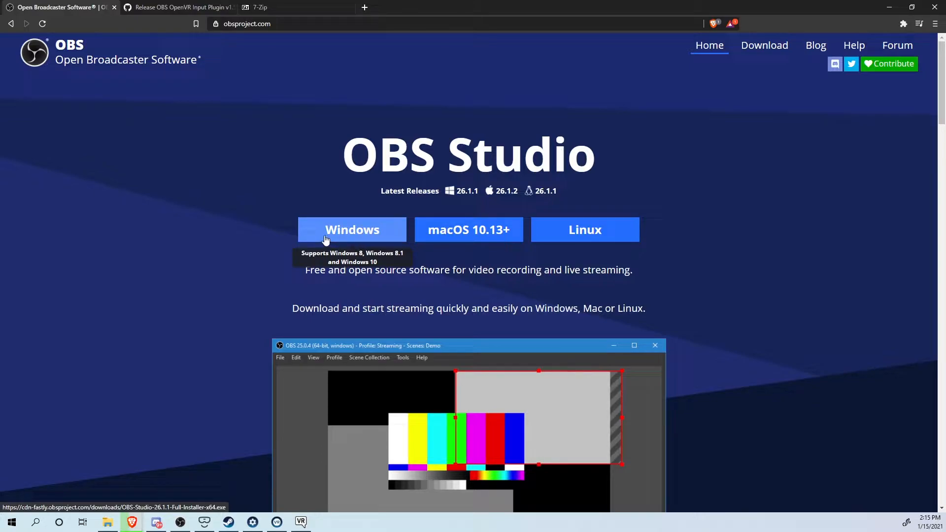
scroll(417, 249, "down", 5)
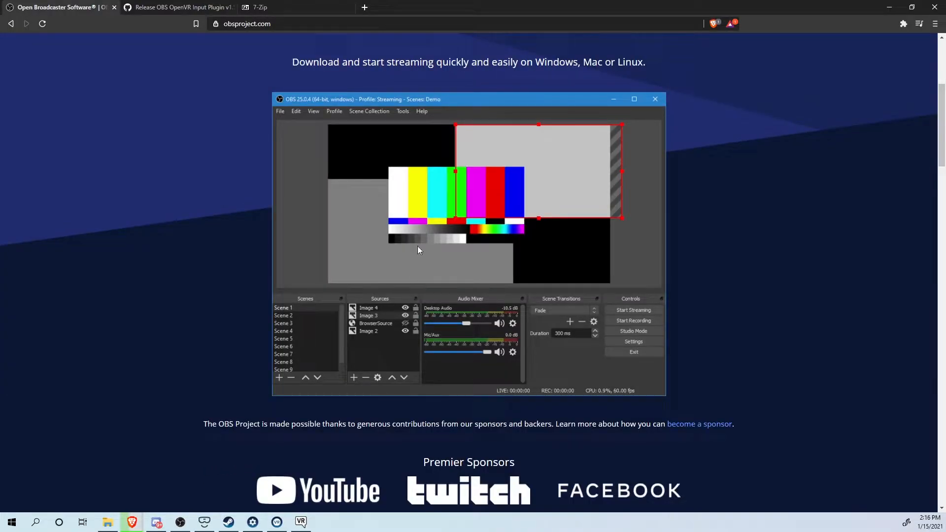
scroll(403, 234, "down", 5)
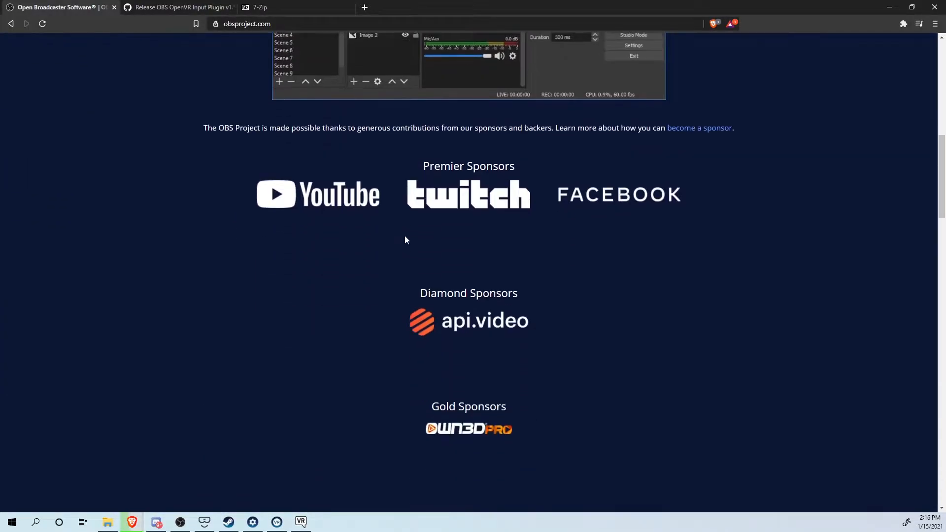
scroll(404, 236, "up", 4)
scroll(403, 237, "up", 4)
scroll(403, 237, "down", 1)
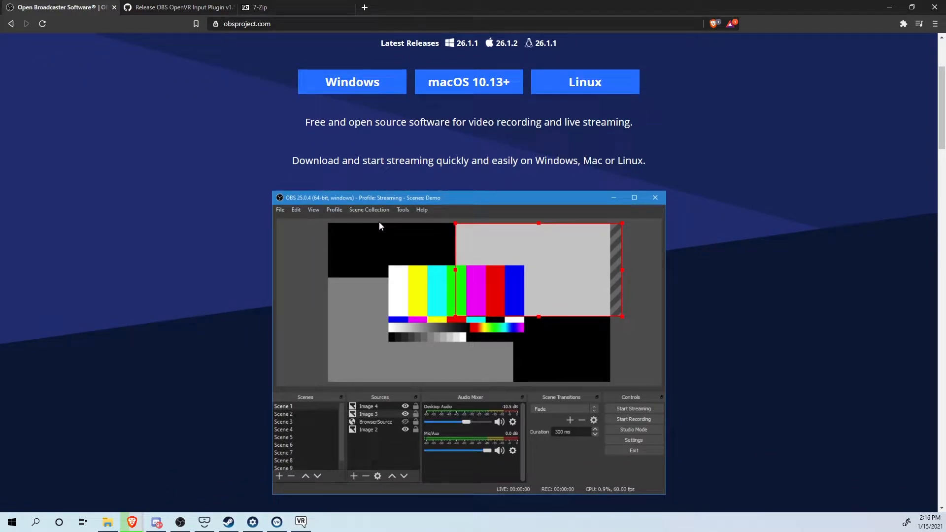
scroll(301, 136, "up", 3)
left_click(276, 7)
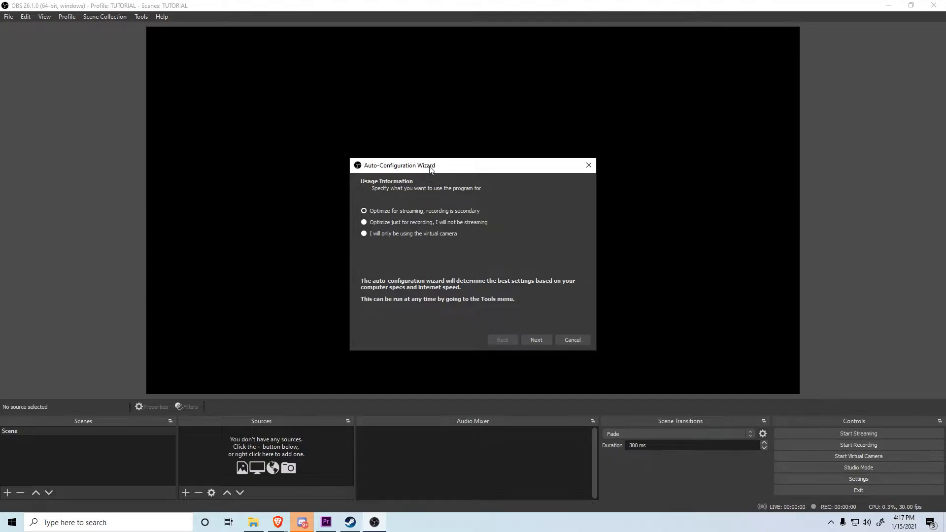
Dismiss the Auto-Configuration Wizard in OBS Studio and review the General and Stream settings.
left_click(588, 166)
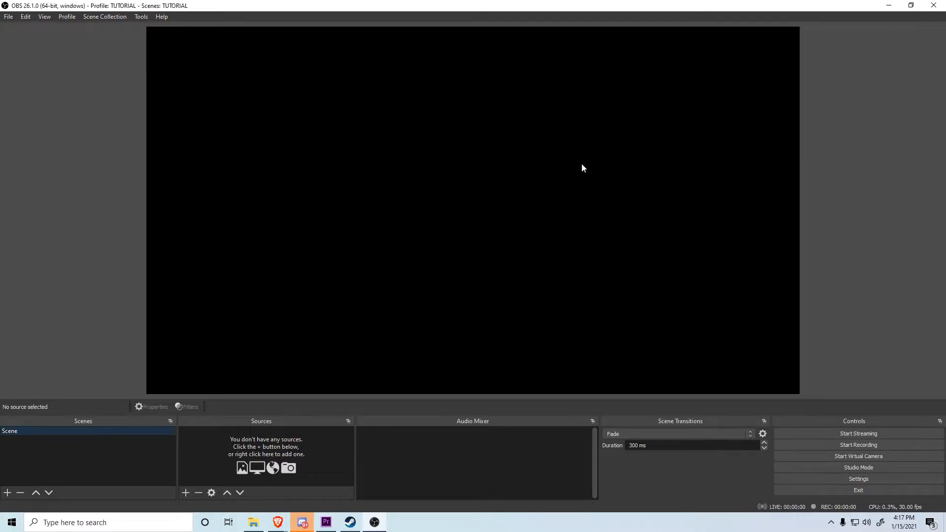
left_click(852, 479)
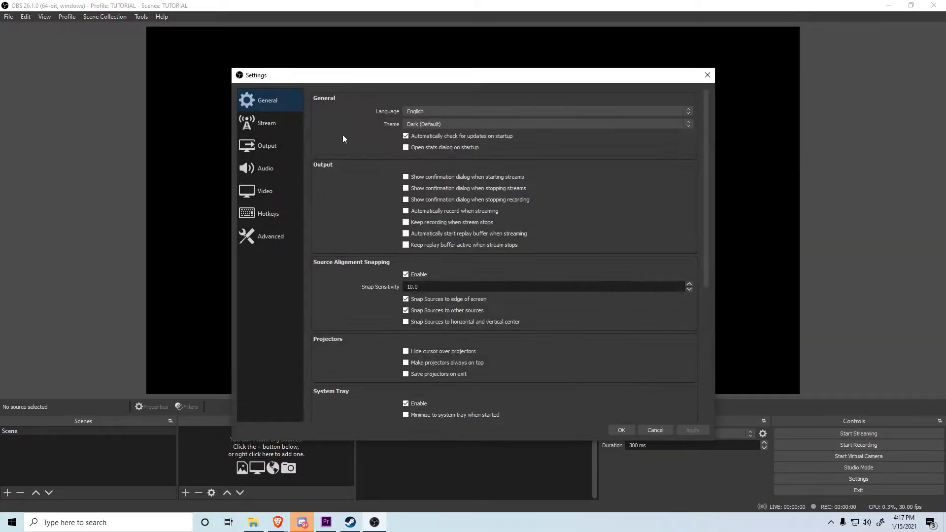
scroll(362, 162, "down", 12)
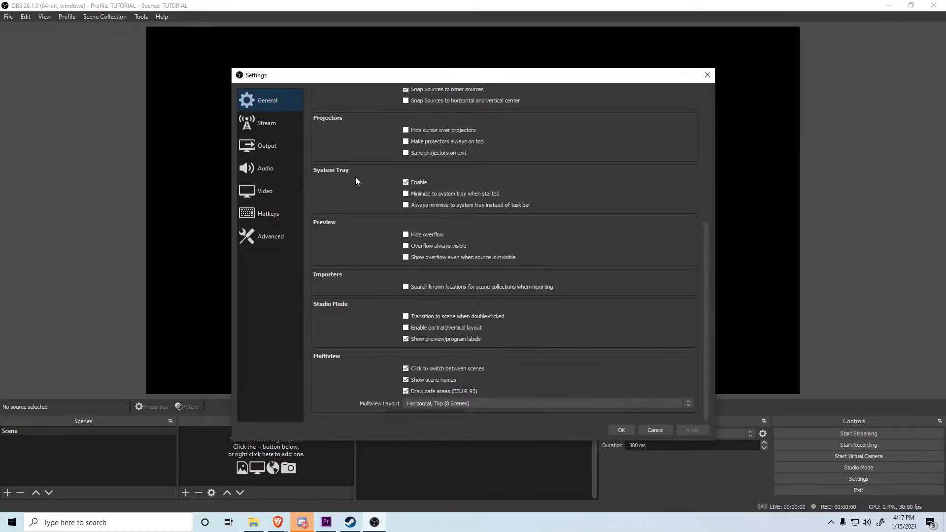
scroll(356, 177, "up", 12)
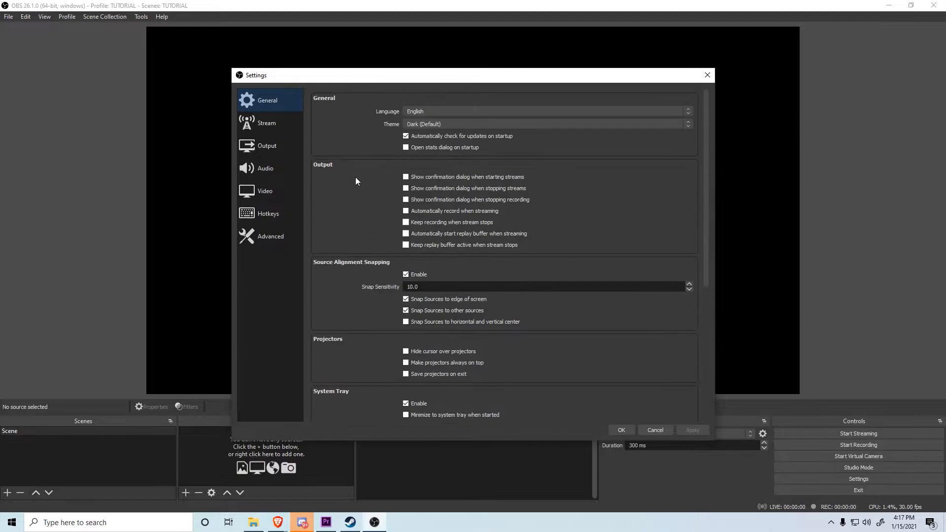
left_click(271, 126)
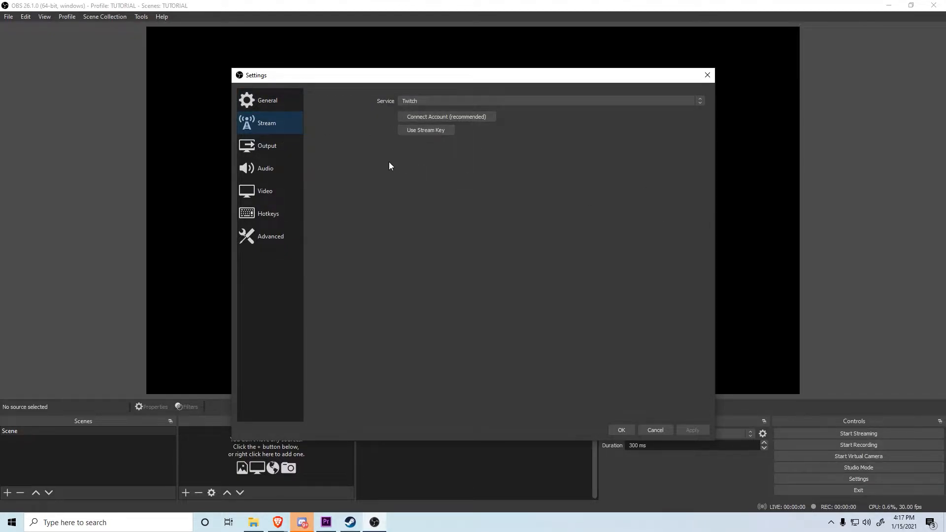
Set the streaming video bitrate to 10000 Kbps in the output settings and keep the Hardware (NVENC) encoder.
left_click(286, 151)
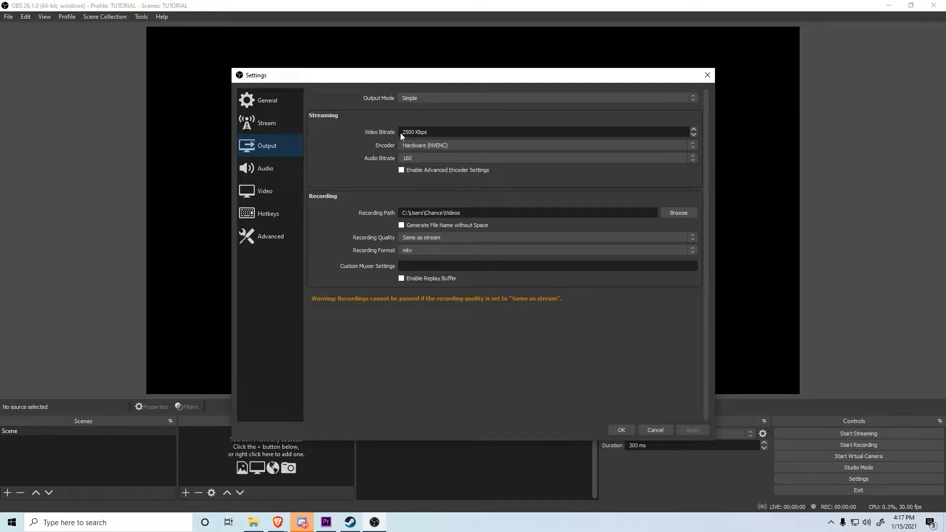
left_click_drag(411, 132, 399, 134)
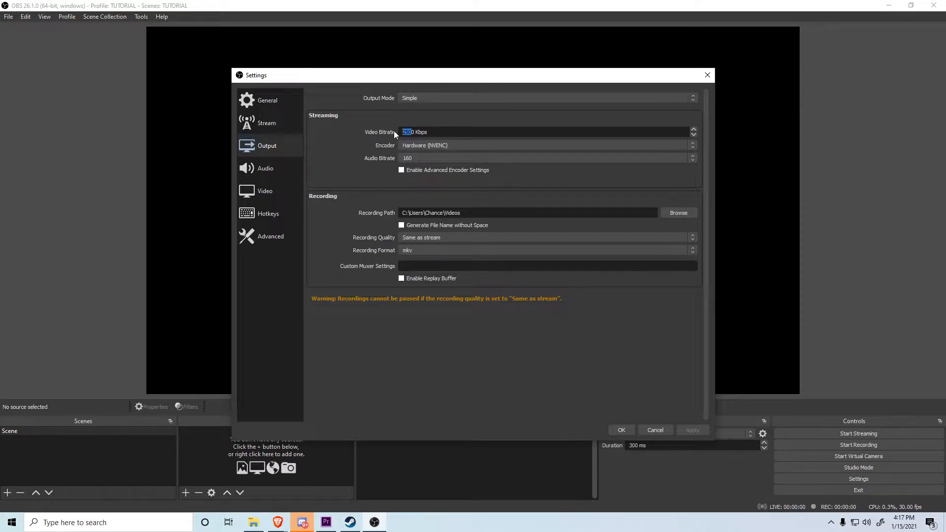
type("1000")
left_click(453, 145)
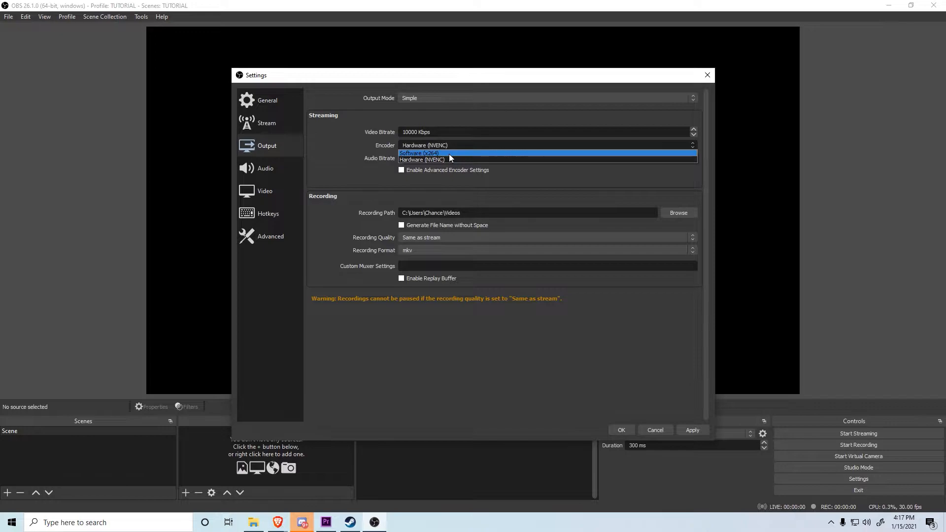
left_click(349, 145)
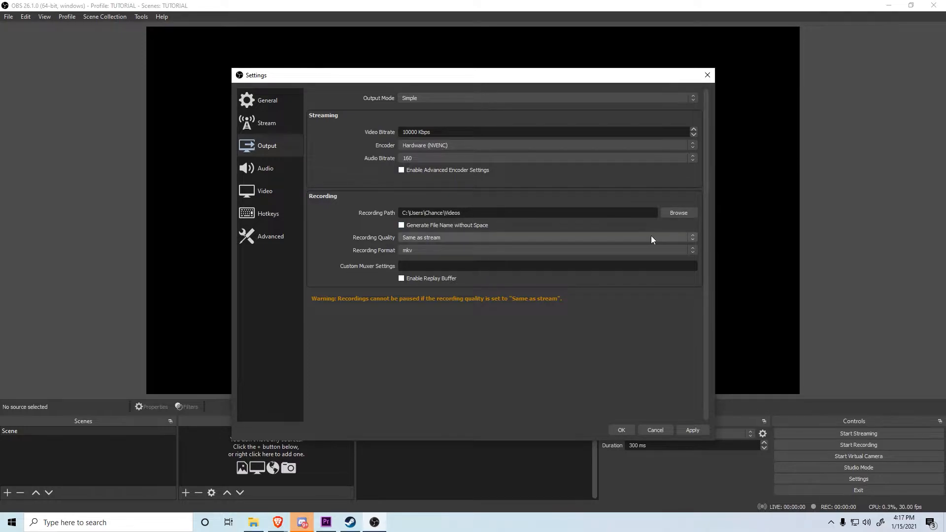
Set the recording path to the RECORDING folder on the SSD (B:) drive.
left_click(679, 213)
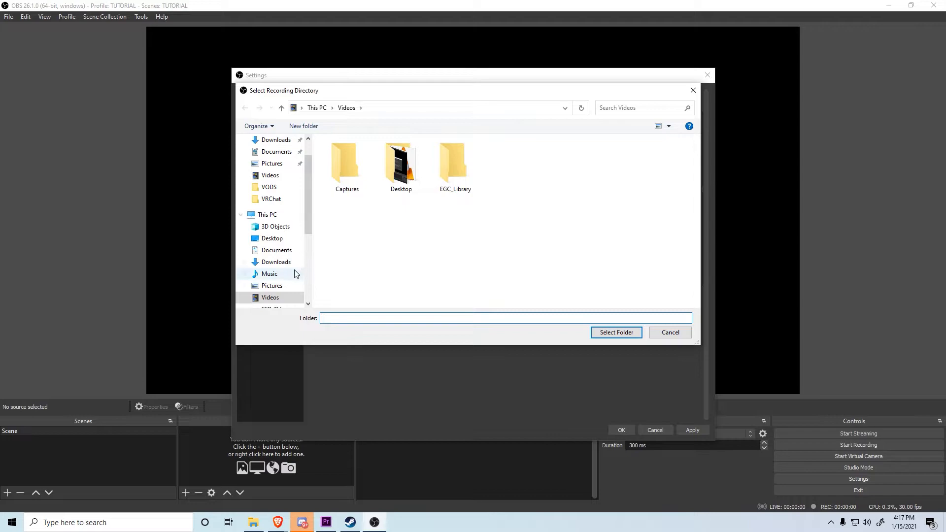
left_click(285, 274)
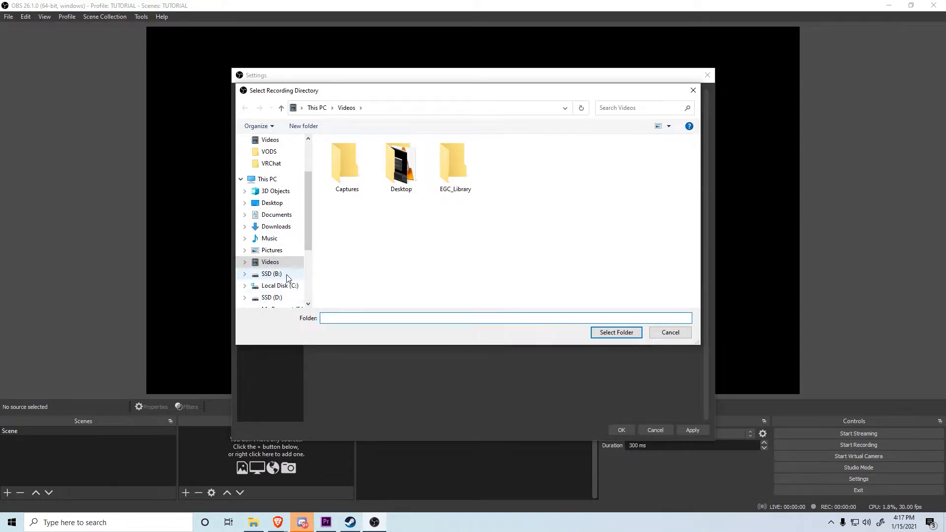
left_click(361, 191)
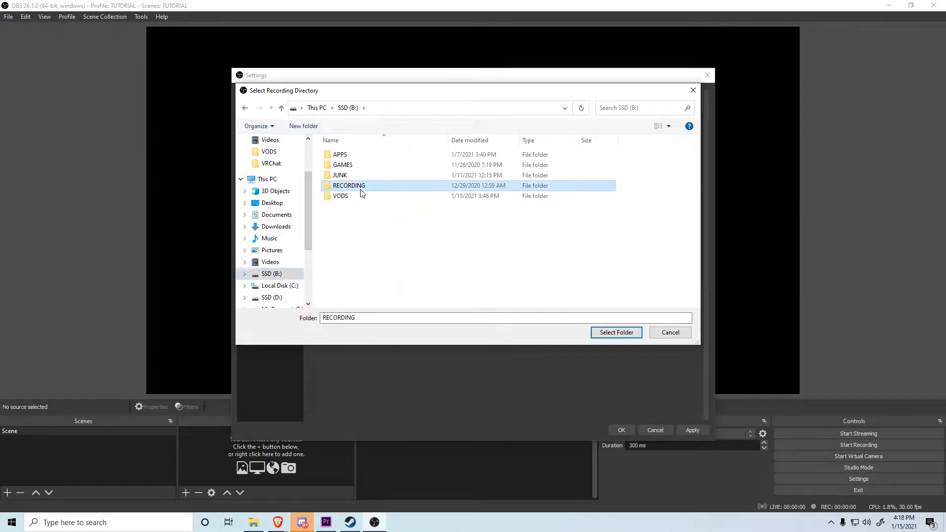
left_click(616, 333)
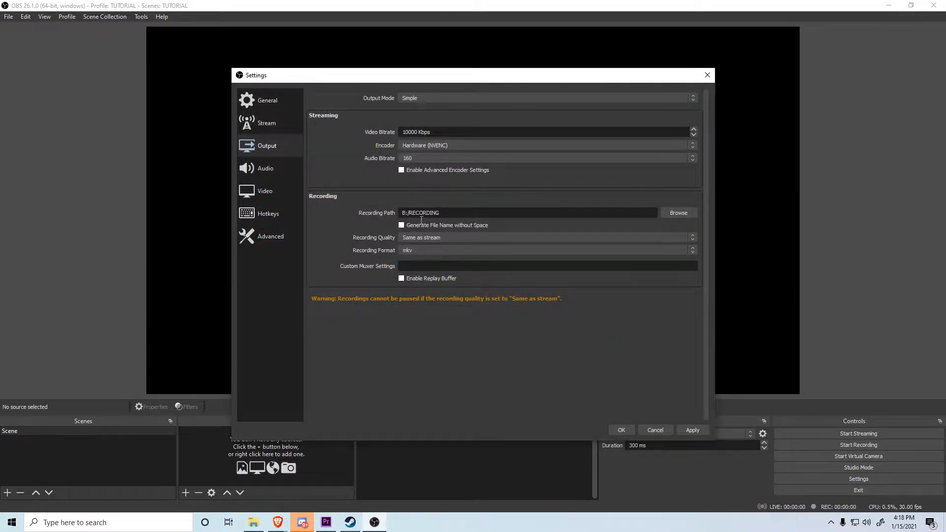
Review the recording quality and recording format options, keeping Same as stream and mkv.
left_click(419, 238)
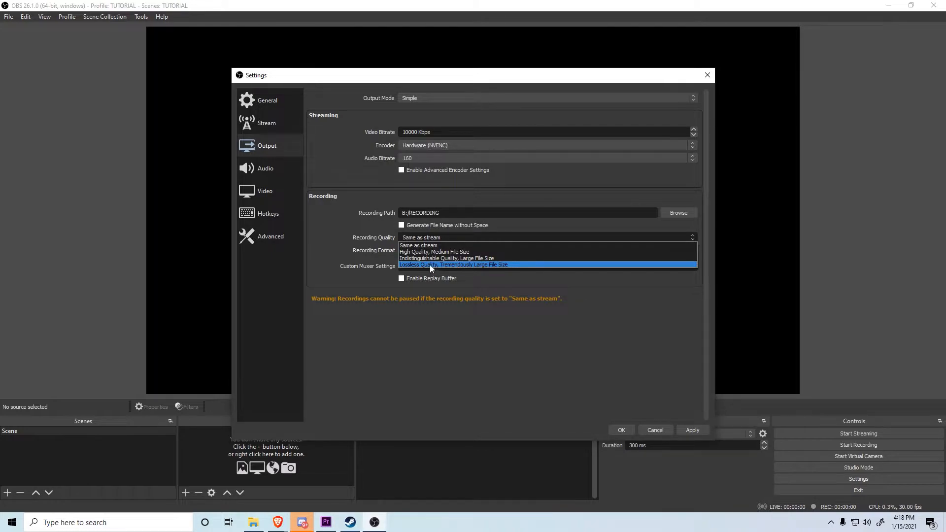
left_click(371, 250)
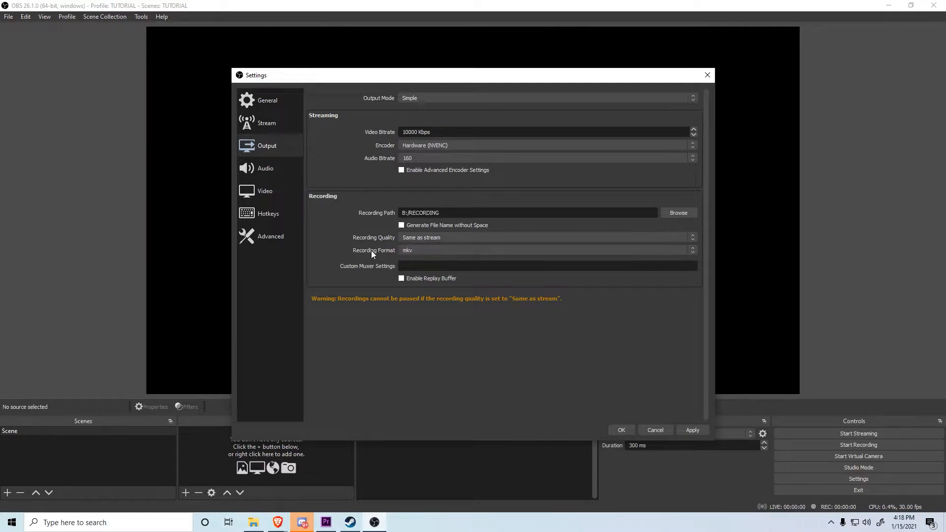
left_click(409, 253)
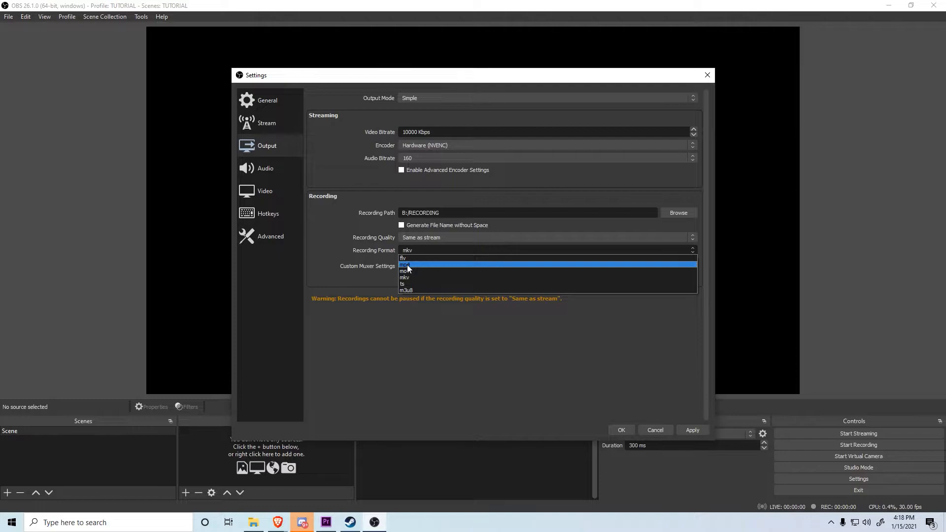
left_click(406, 277)
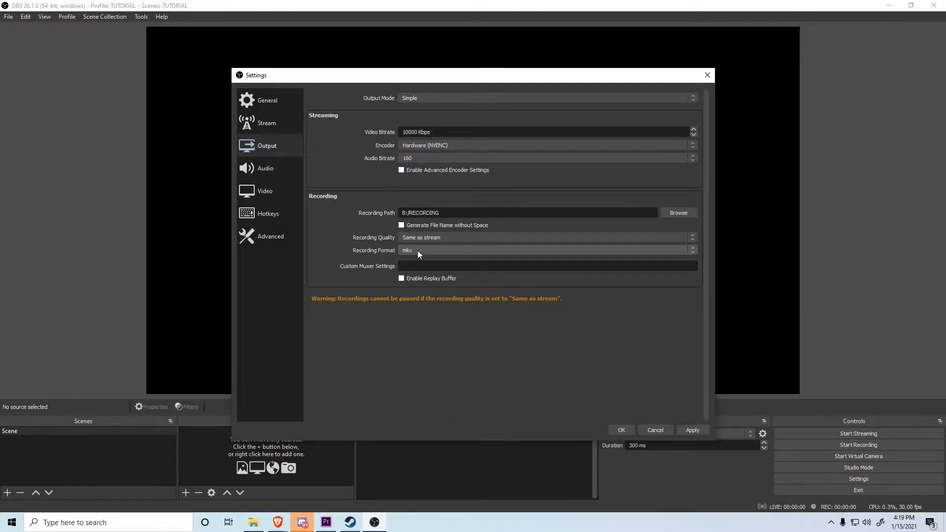
left_click(418, 252)
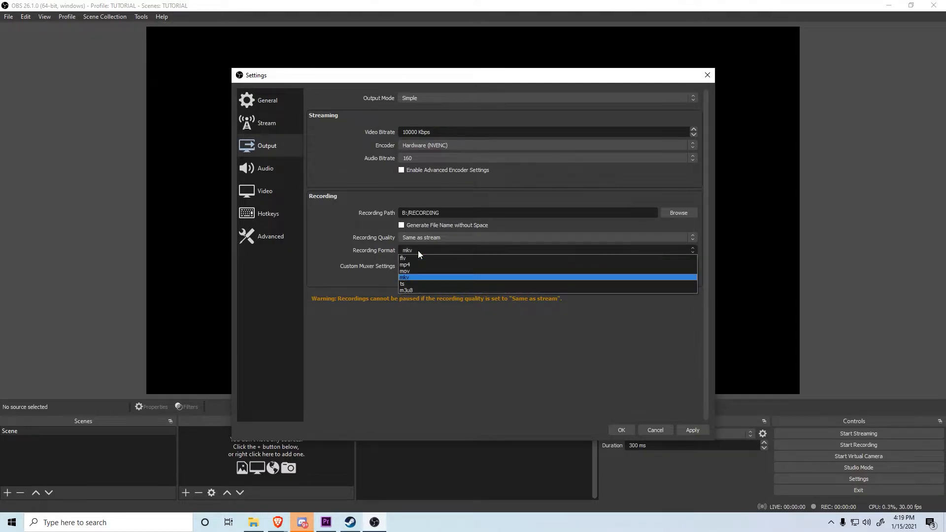
left_click(377, 270)
Look over the audio settings and set the output (scaled) video resolution to 1920x1080.
left_click(251, 163)
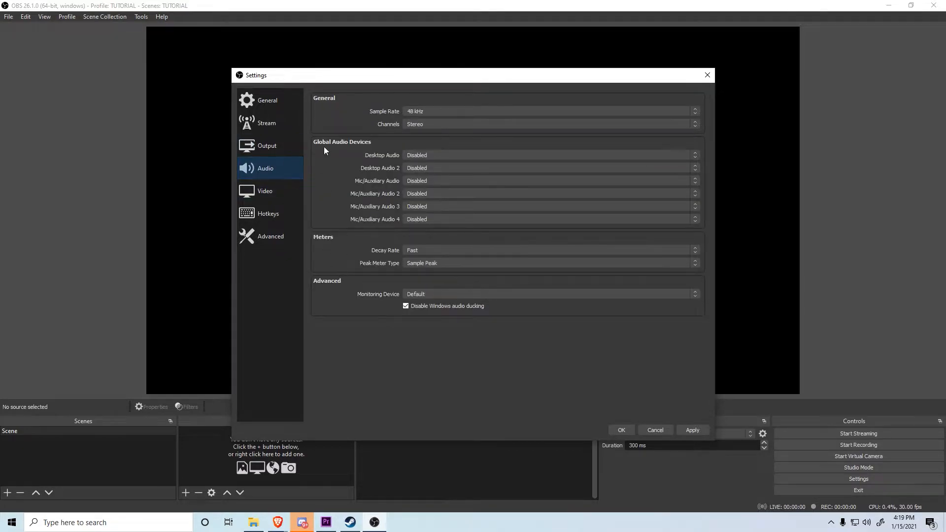
left_click(248, 196)
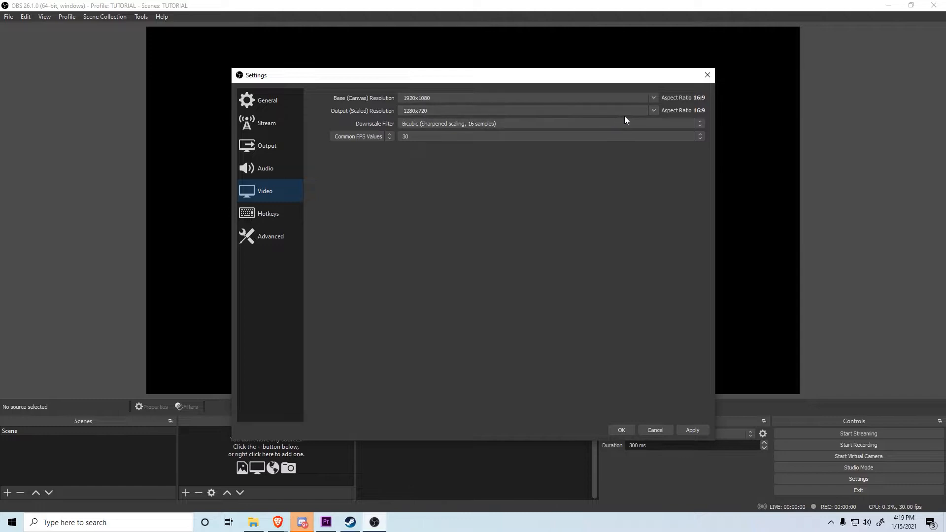
left_click(652, 112)
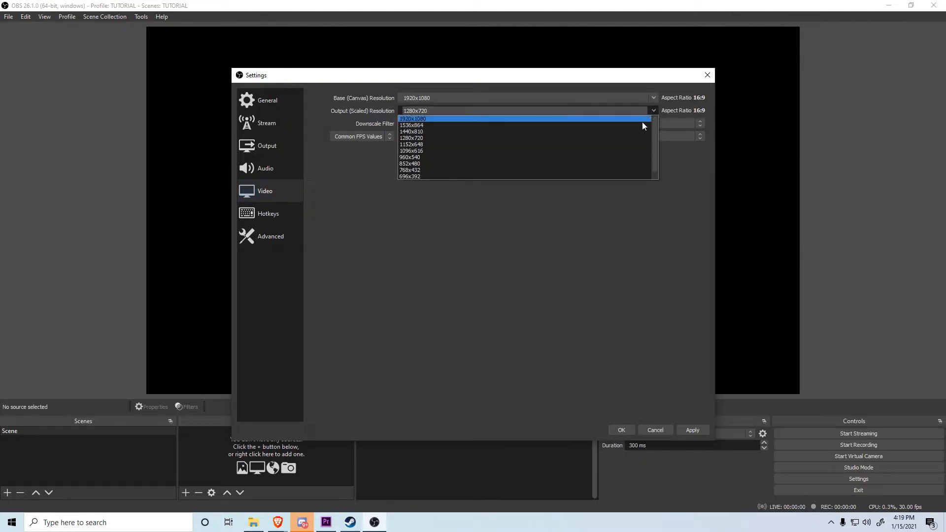
left_click(615, 118)
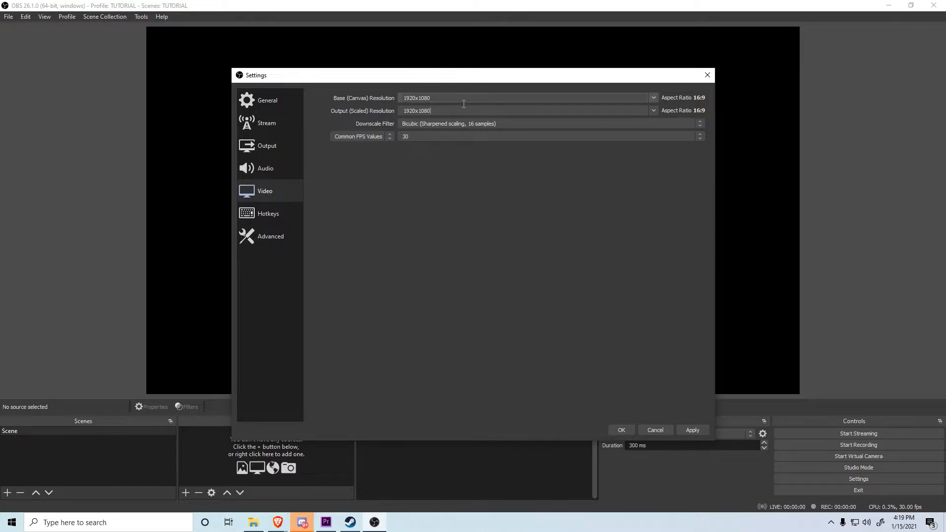
Set the video downscale filter to Lanczos (Sharpened scaling, 36 samples) and the common FPS value to 60.
left_click(436, 123)
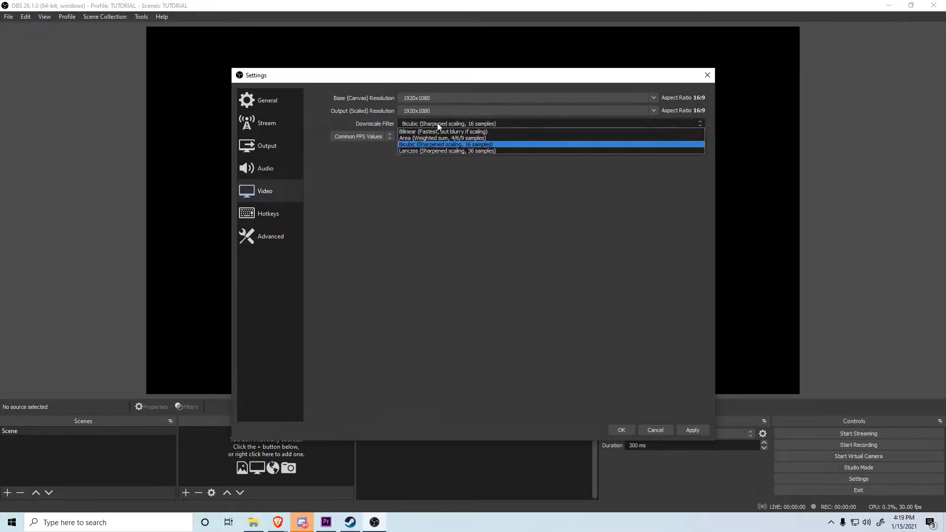
left_click(432, 151)
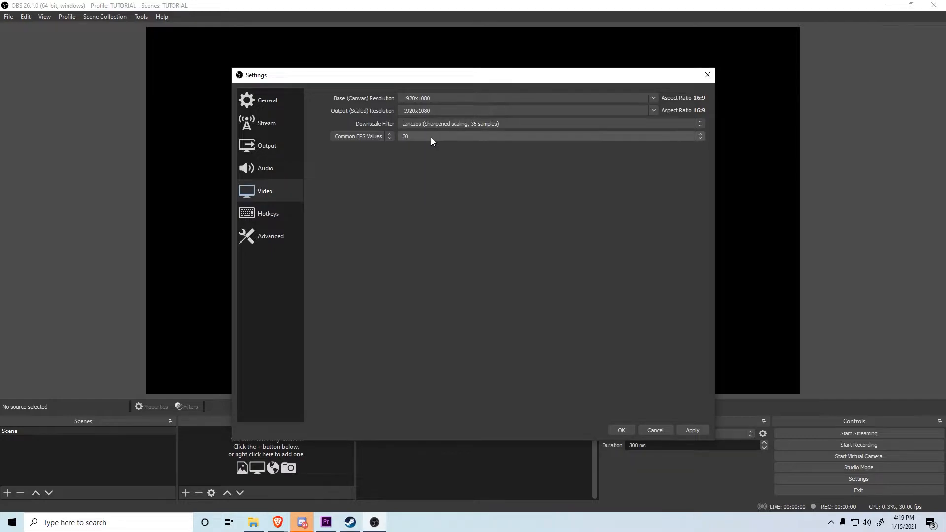
left_click(412, 137)
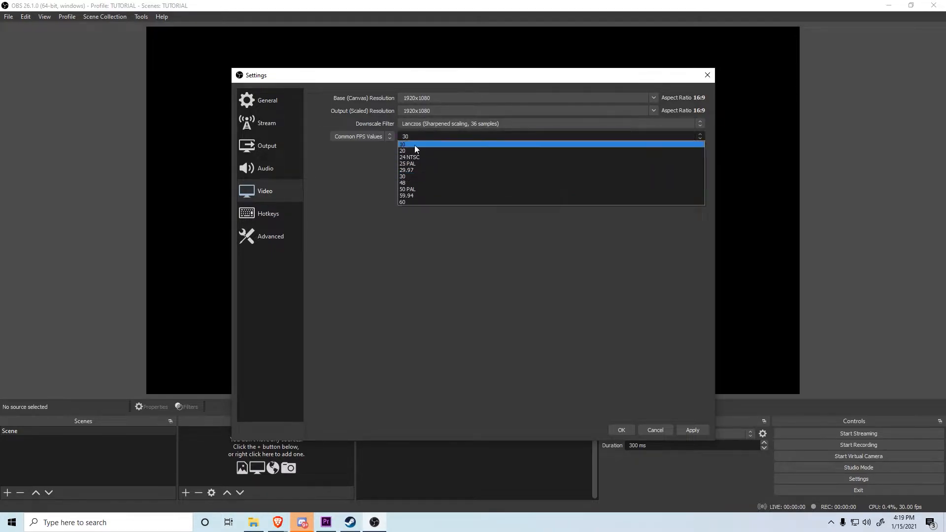
left_click(411, 202)
Try Page Up as the Start Recording hotkey and clear the assignment.
left_click(268, 213)
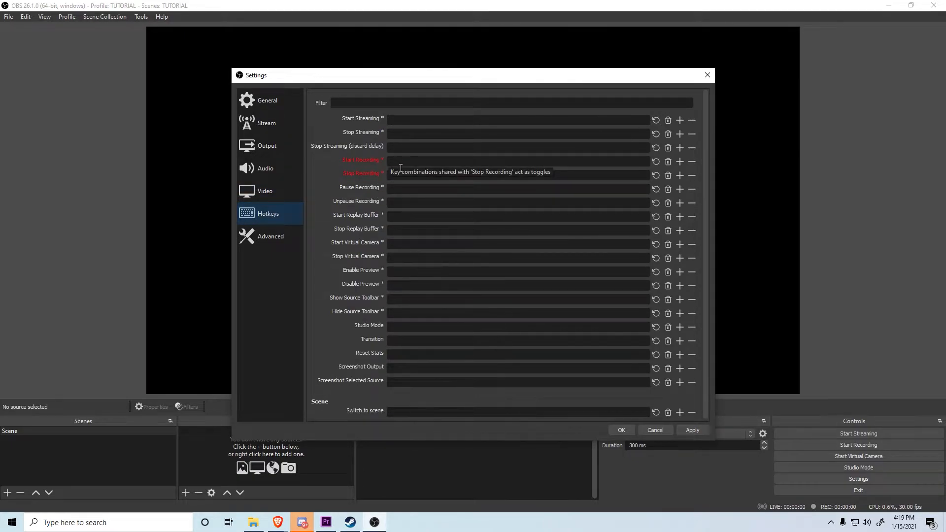
scroll(400, 168, "down", 1)
scroll(396, 170, "up", 1)
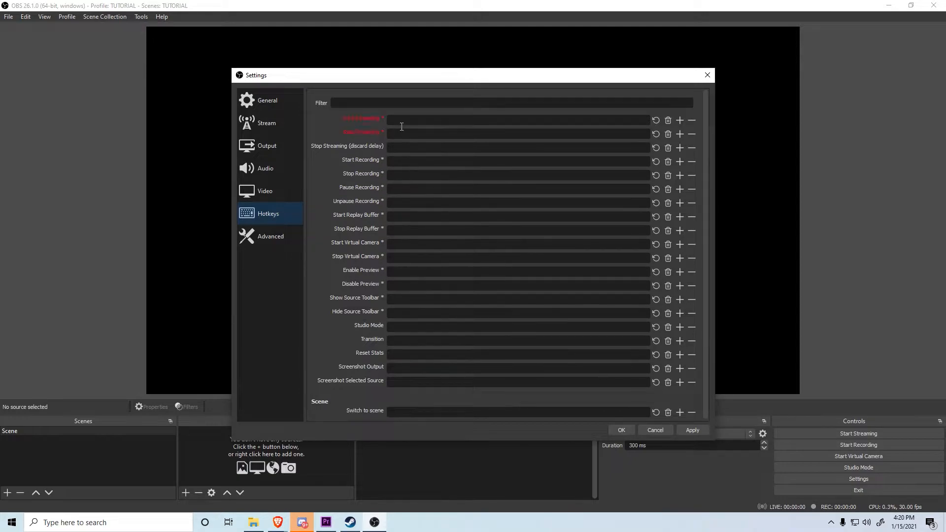
scroll(382, 276, "down", 1)
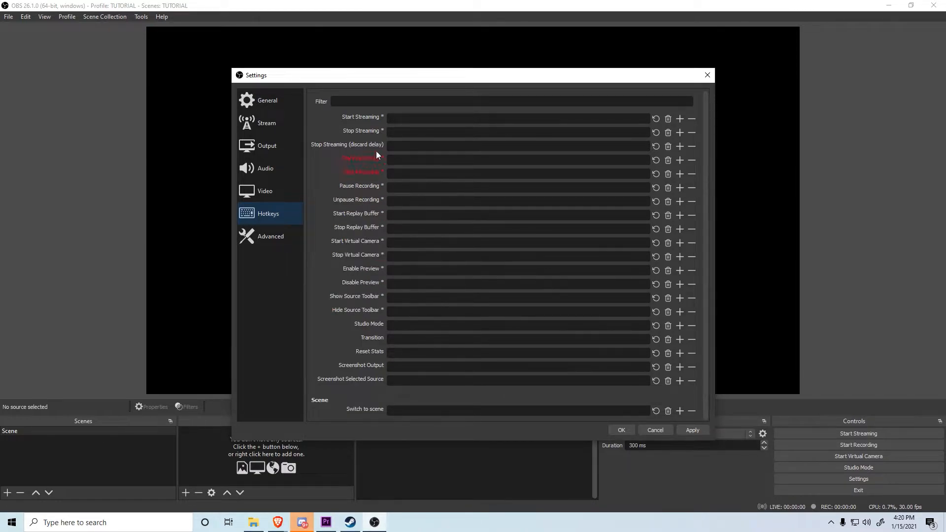
left_click(409, 161)
key("Page_Up")
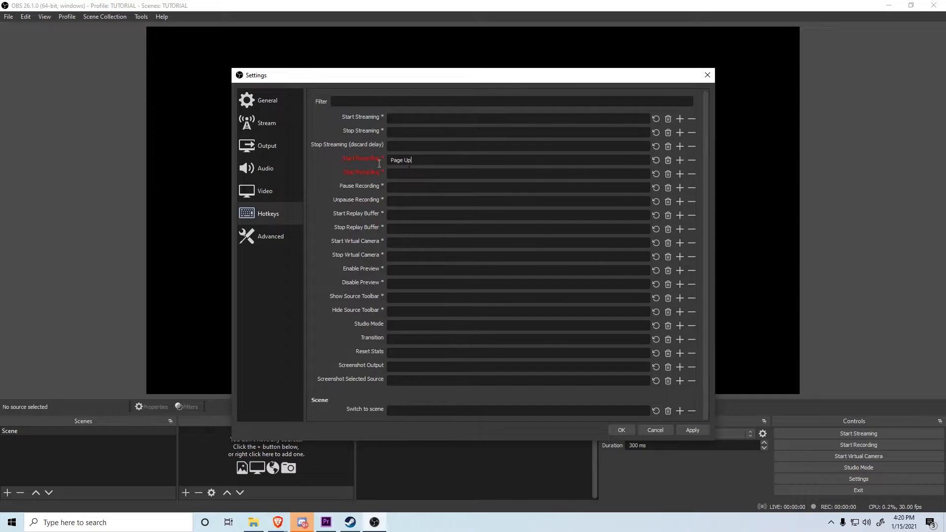
key("BackSpace")
left_click(668, 160)
Review the advanced settings and close the settings window.
left_click(273, 239)
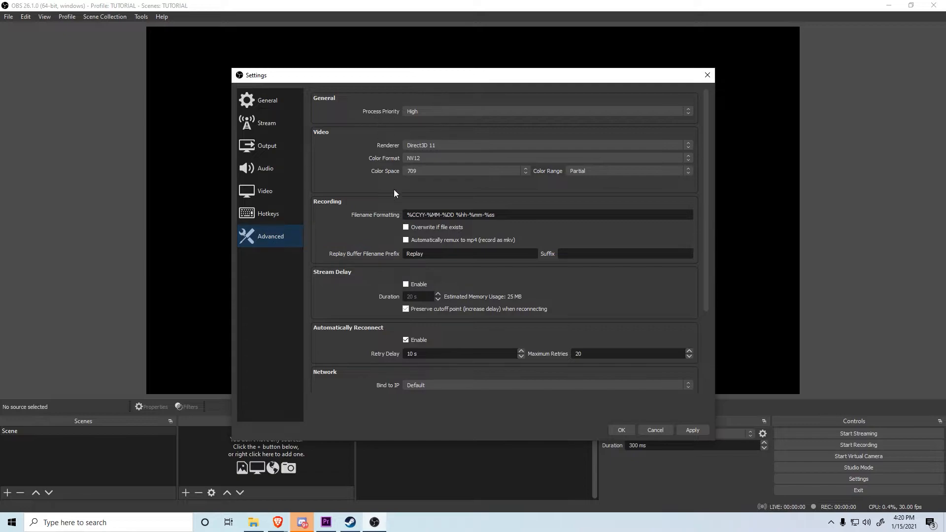
scroll(392, 193, "down", 4)
scroll(366, 212, "up", 3)
left_click(707, 76)
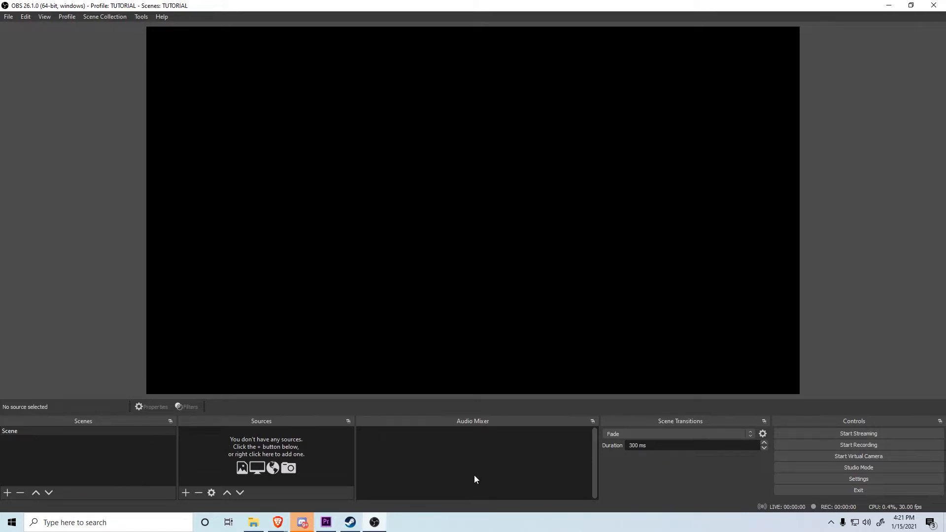
Rename the existing scene to VRCHAT DESKTOP.
right_click(29, 430)
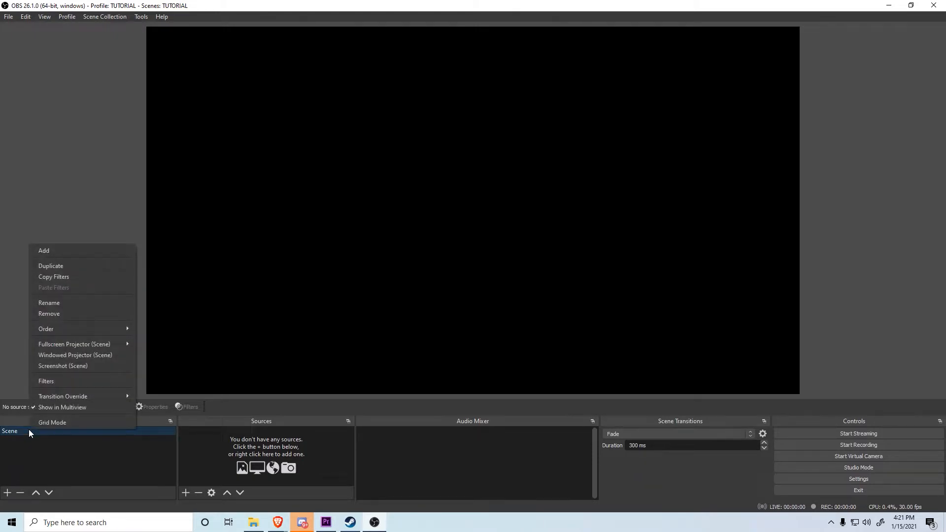
left_click(81, 303)
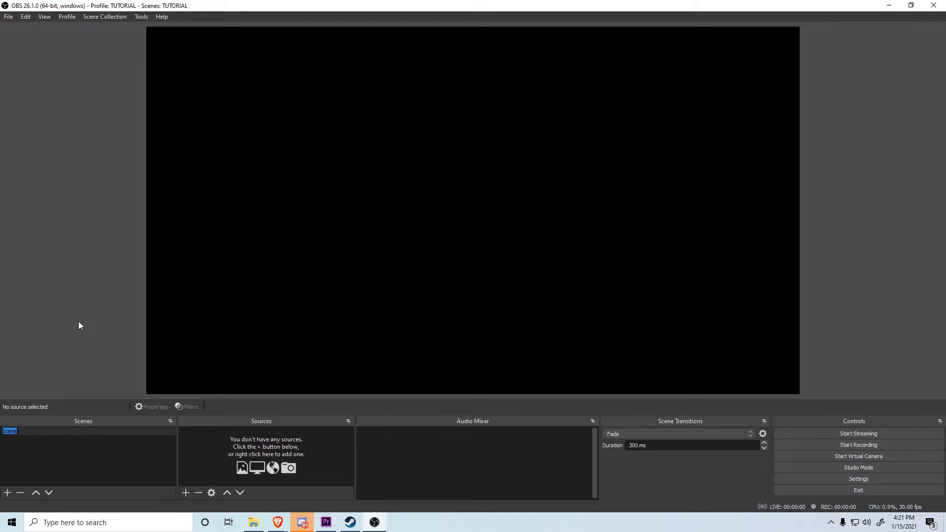
type("VRCHAT DESKTOP")
left_click(80, 448)
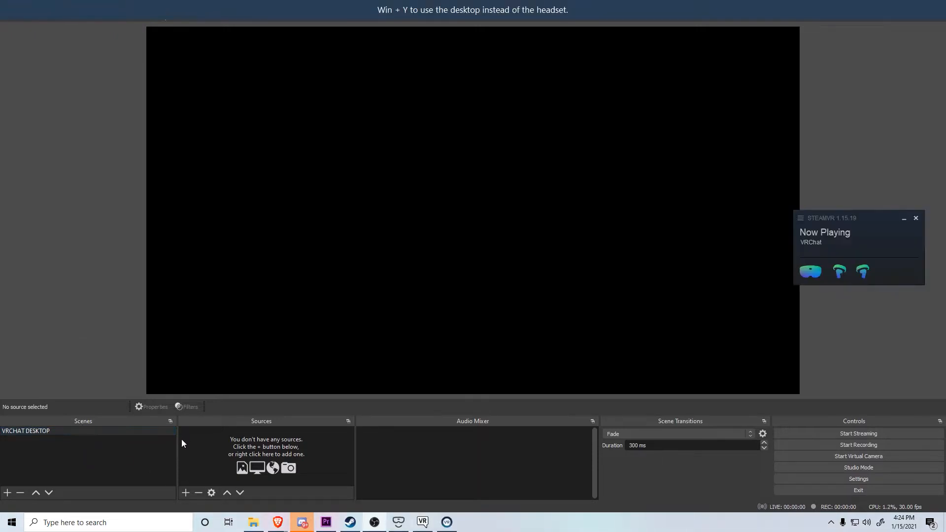
Add a new Game Capture source named VRCHAT to the VRCHAT DESKTOP scene.
left_click(187, 492)
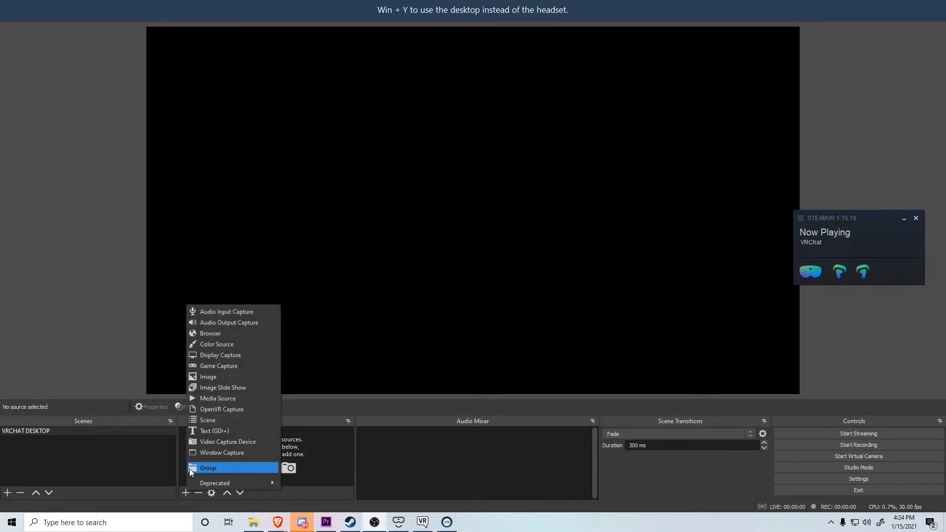
left_click(199, 366)
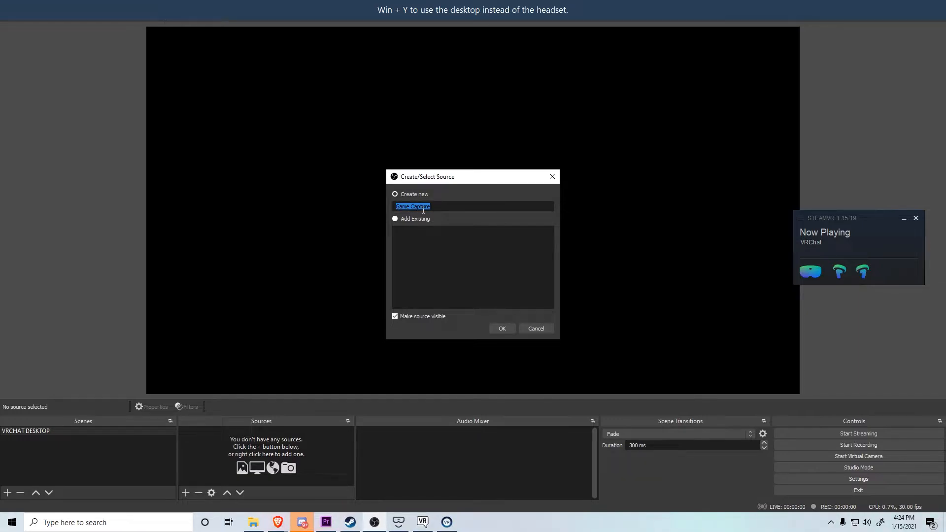
type("vrRCHAT")
left_click(504, 330)
Set the VRCHAT source to capture a specific window, choosing [VRChat.exe]: VRChat.
left_click(408, 318)
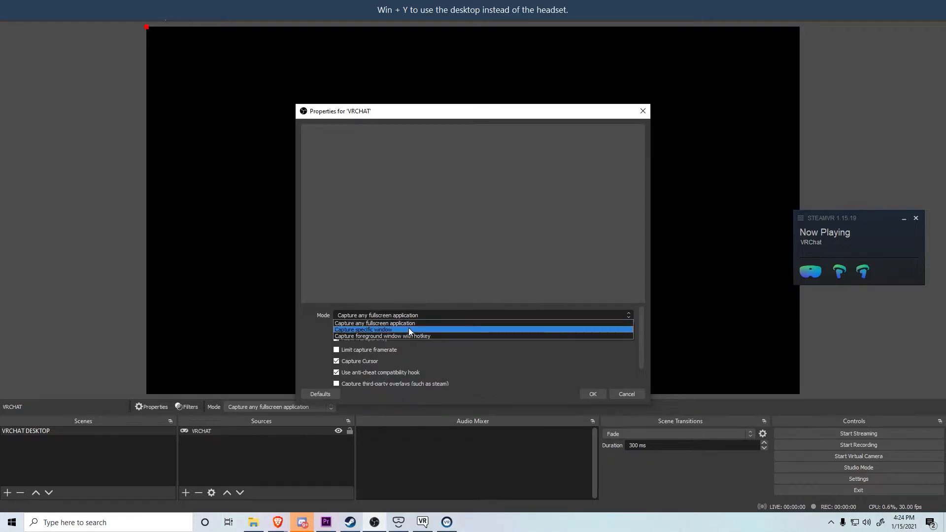
left_click(409, 329)
left_click(411, 309)
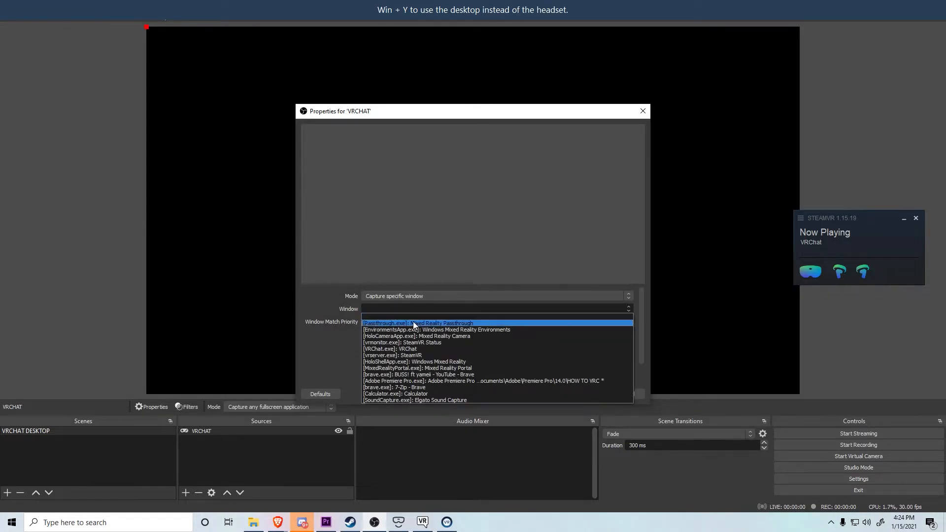
left_click(420, 349)
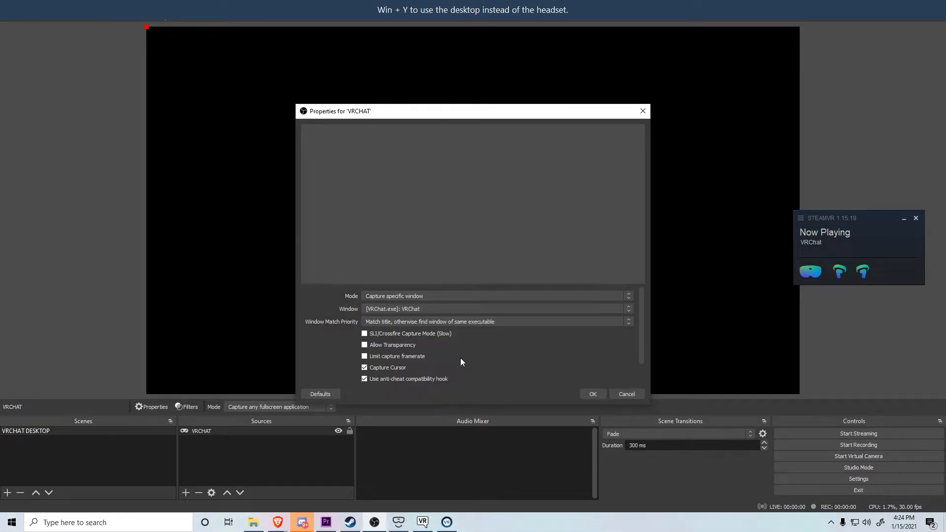
left_click(594, 393)
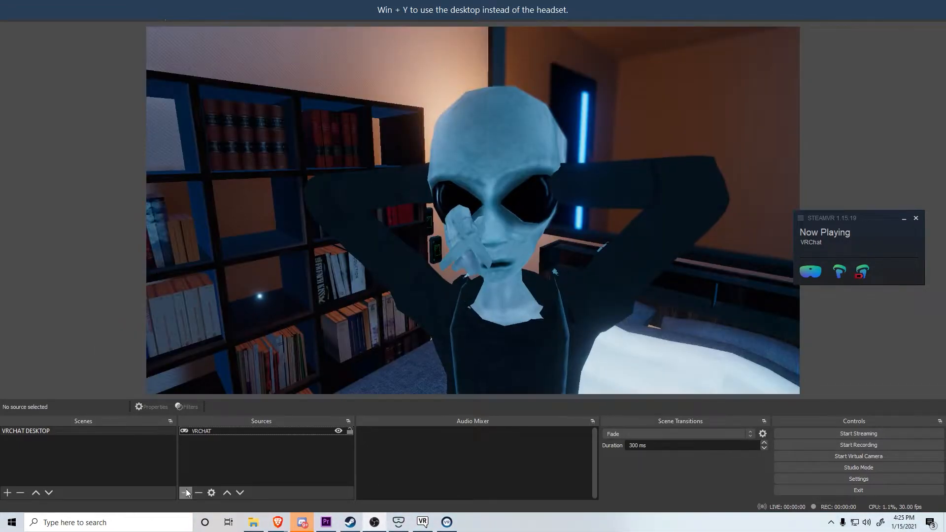
Add a new Audio Input Capture source named Blue Snowball to the scene.
left_click(185, 492)
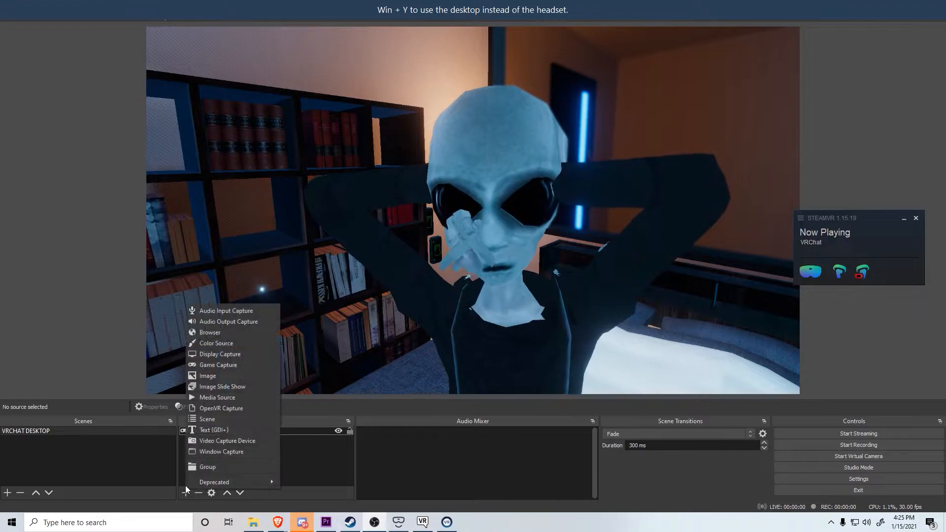
left_click(243, 312)
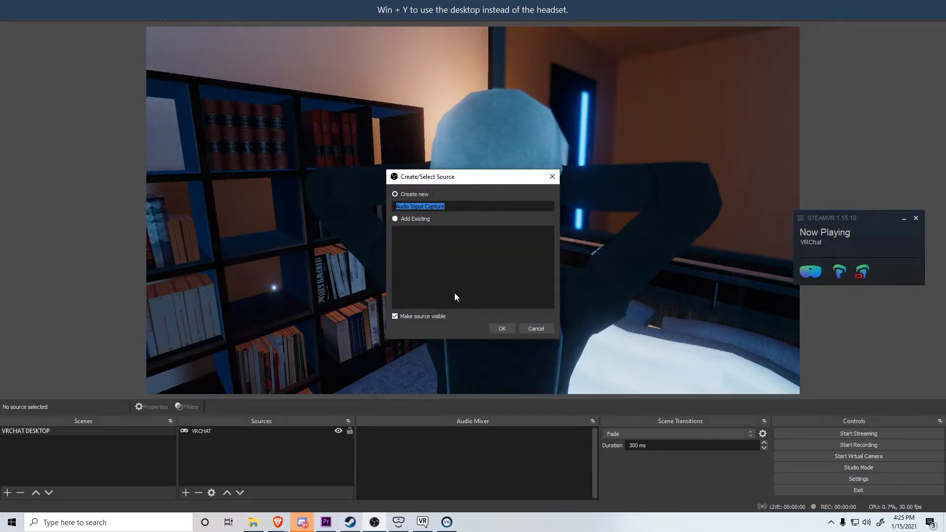
type("s")
key("BackSpace")
type("Bl")
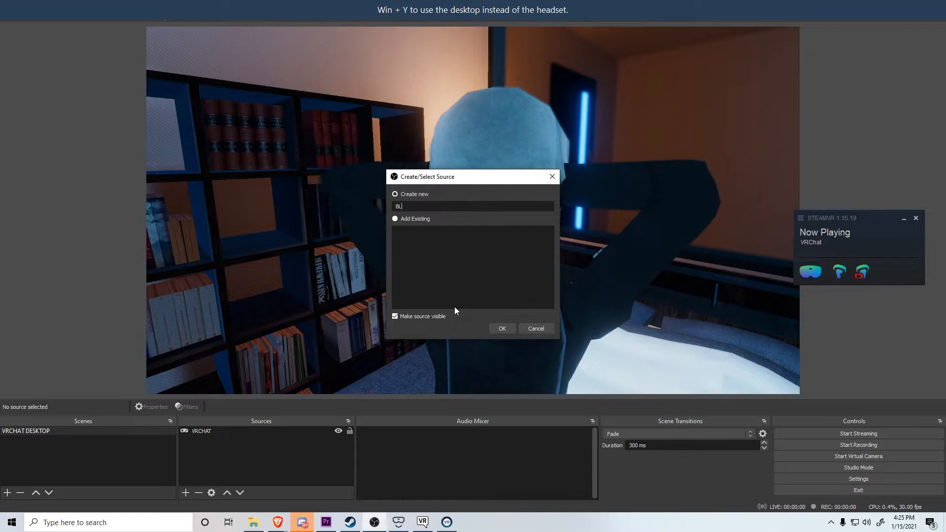
type("ue Snowball")
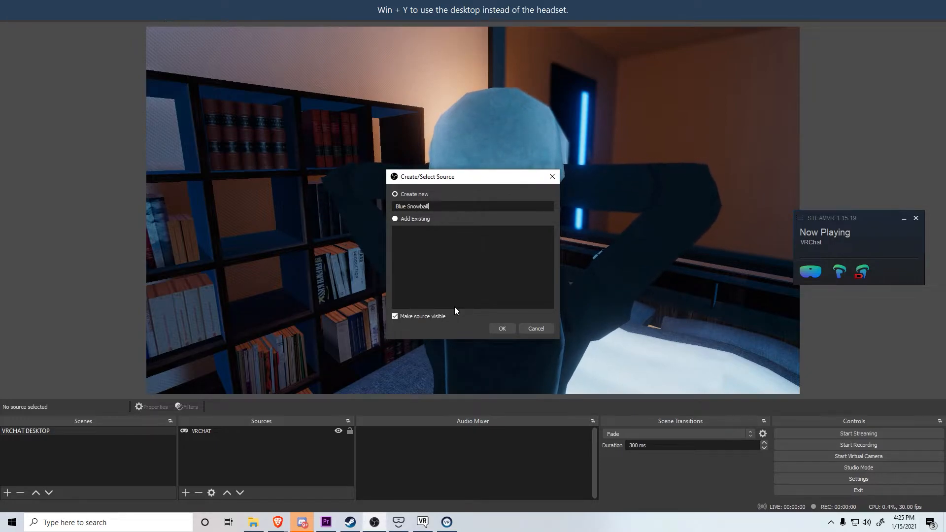
key("Return")
Set the Blue Snowball source's device to Microphone (Blue Snowball).
left_click(453, 134)
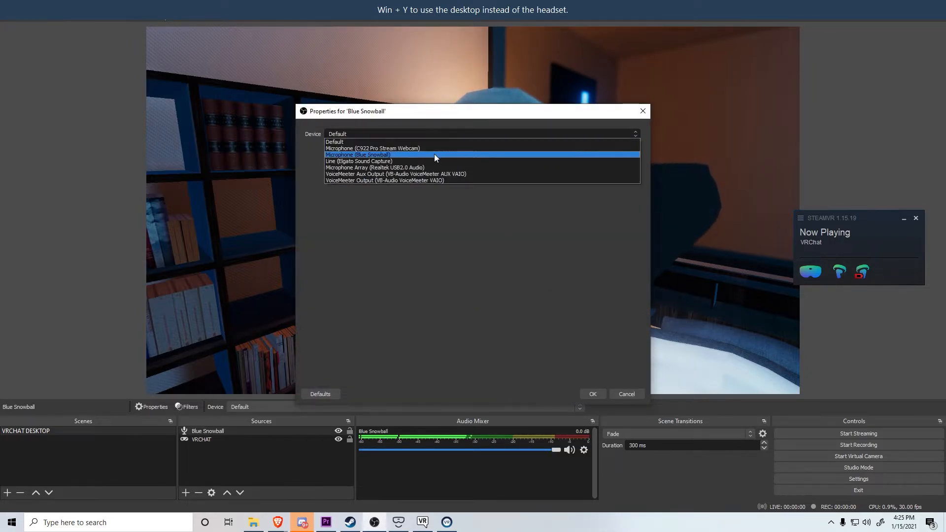
left_click(426, 154)
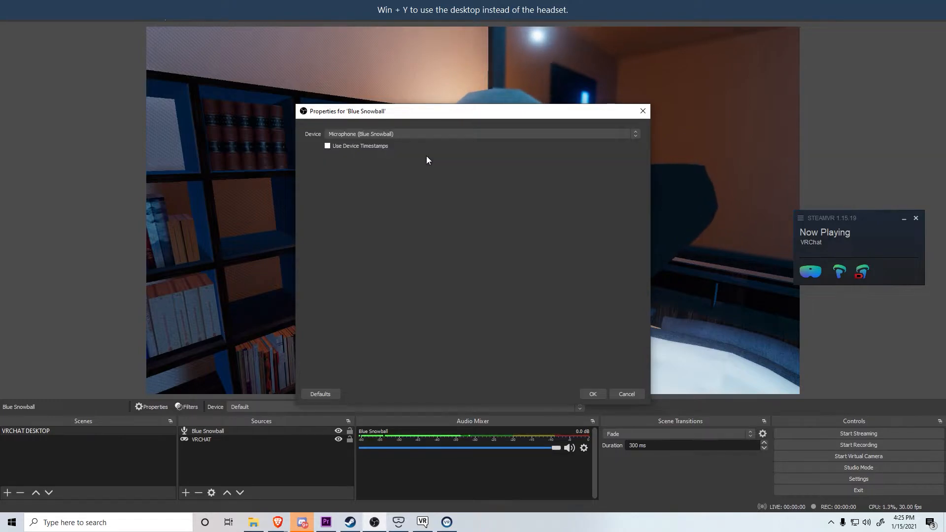
left_click(593, 394)
Add a new Audio Output Capture source named Speakers to the scene.
left_click(186, 493)
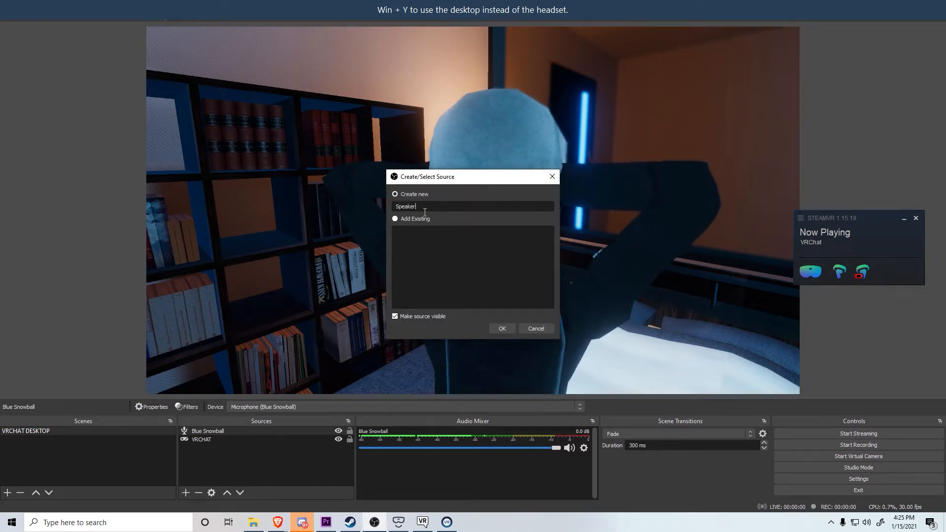
type("r")
key("Return")
Set the Speakers source's device to Speakers (Realtek(R) Audio) and keep its mixer volume at maximum.
left_click(411, 138)
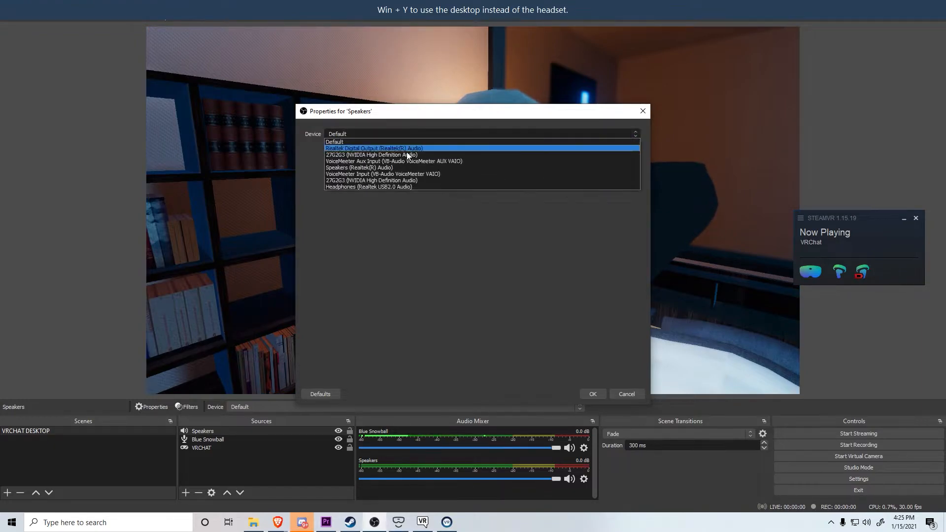
left_click(404, 167)
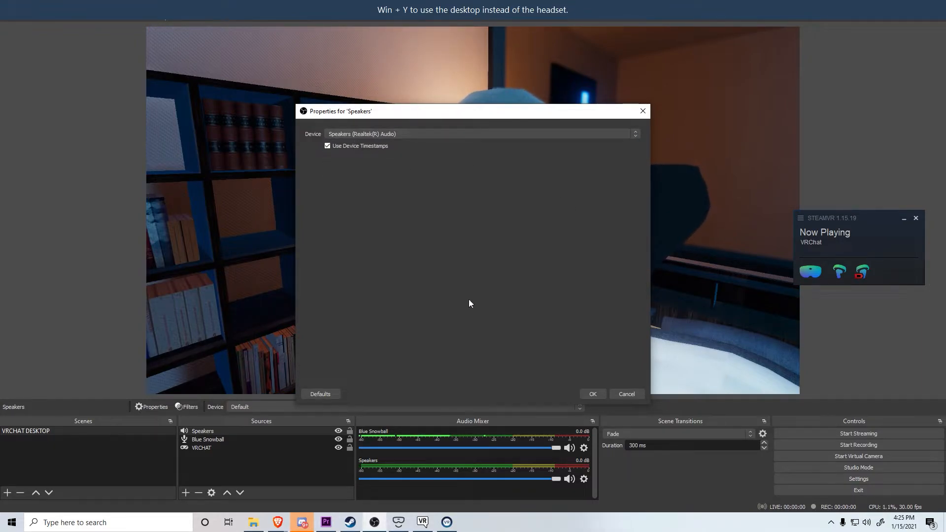
left_click(587, 395)
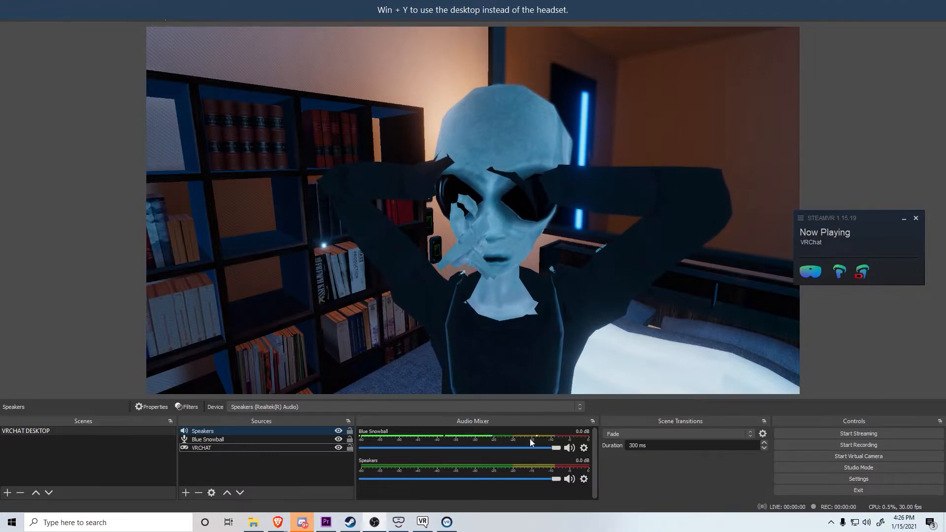
mouse_move(555, 480)
left_mouse_down()
mouse_move(504, 480)
mouse_move(567, 480)
left_mouse_up()
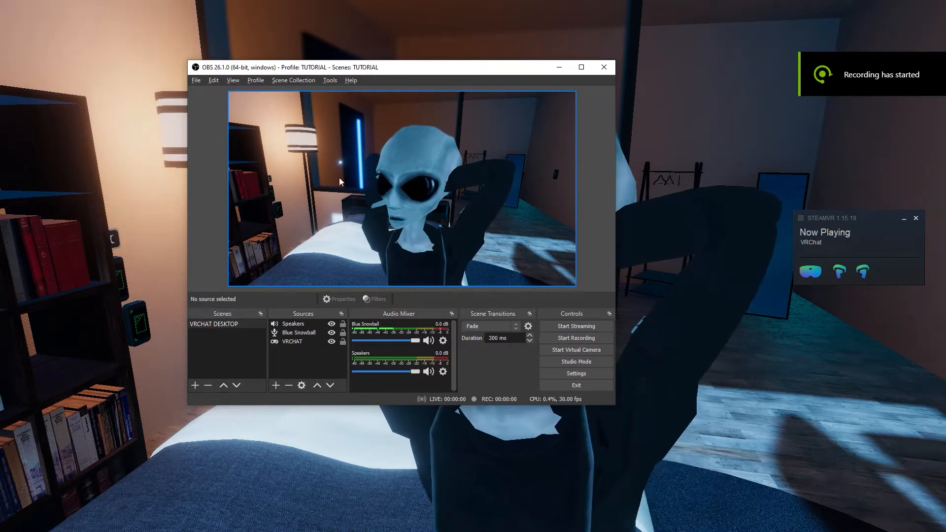
Add a new scene named VRCHAT HMD.
left_click(195, 385)
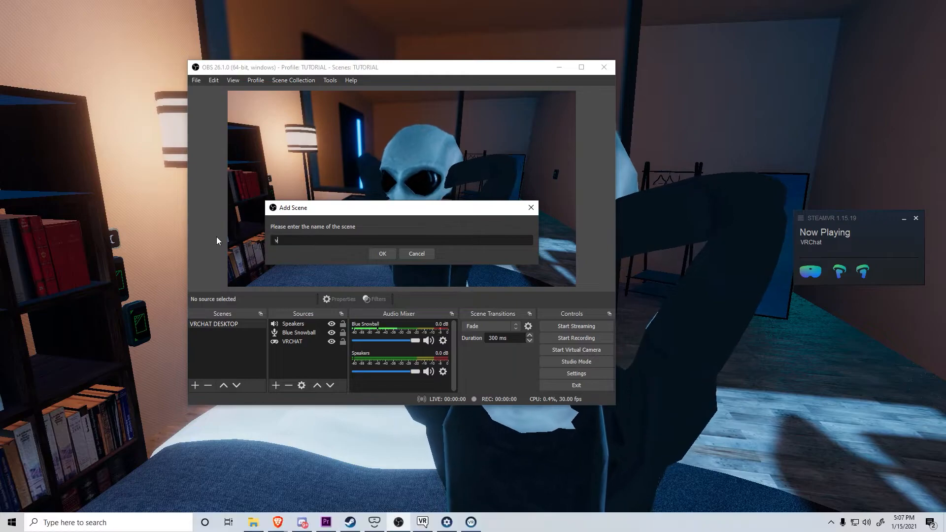
type("VRCHAT ")
type("HMD")
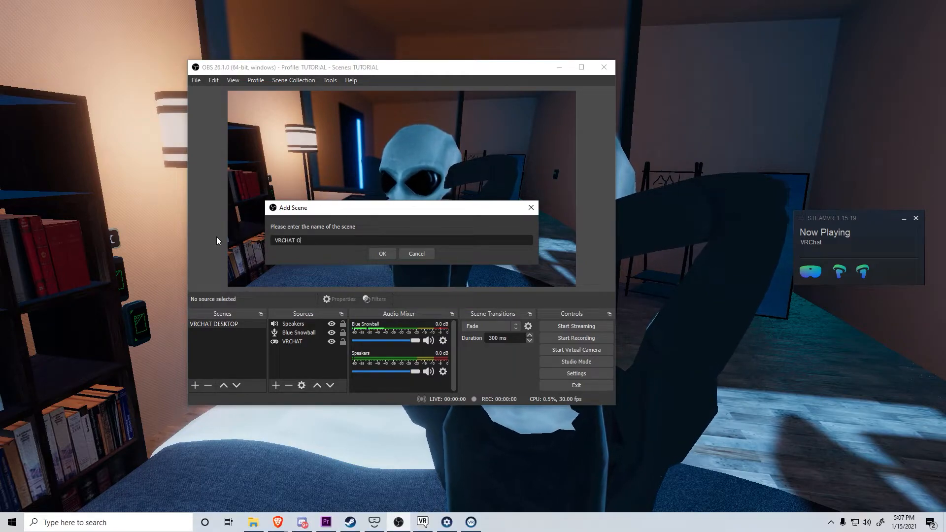
key("Return")
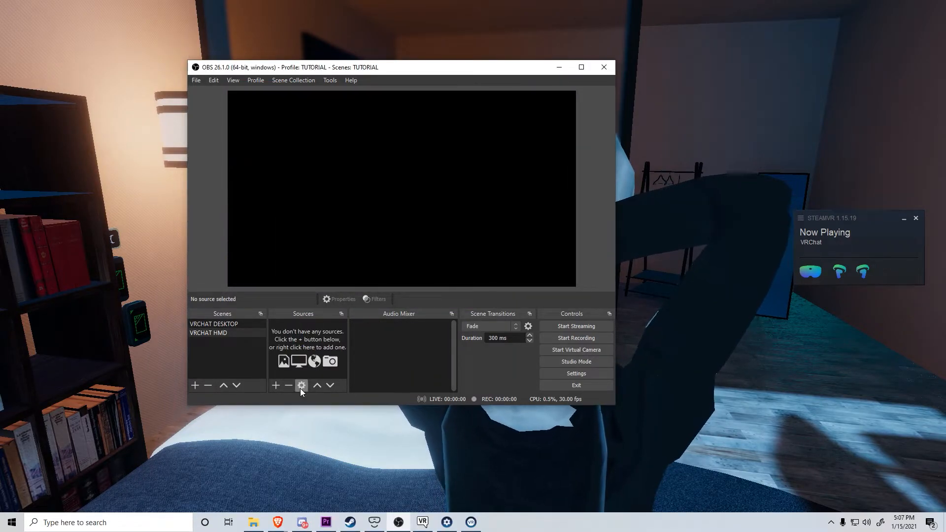
Add a new OpenVR Capture source named Samsung Odyssey HMD to the VRCHAT HMD scene.
left_click(276, 385)
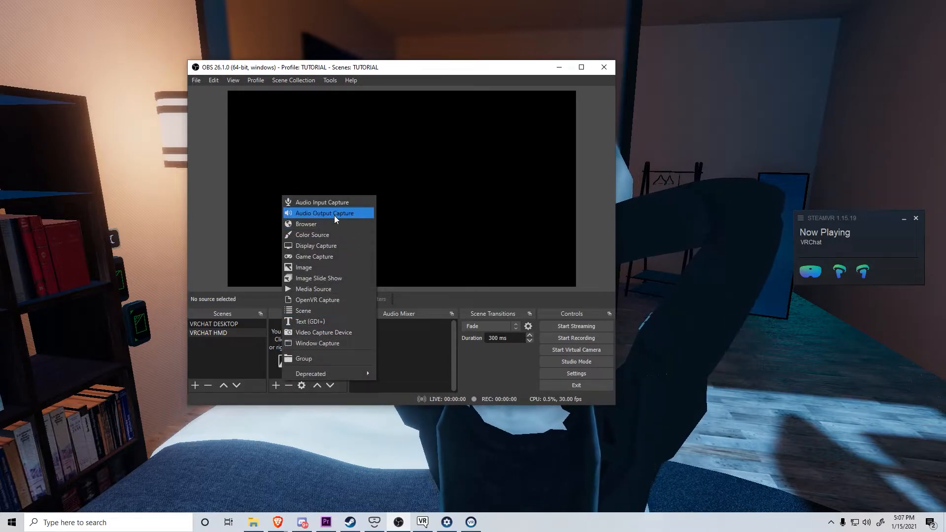
left_click(315, 300)
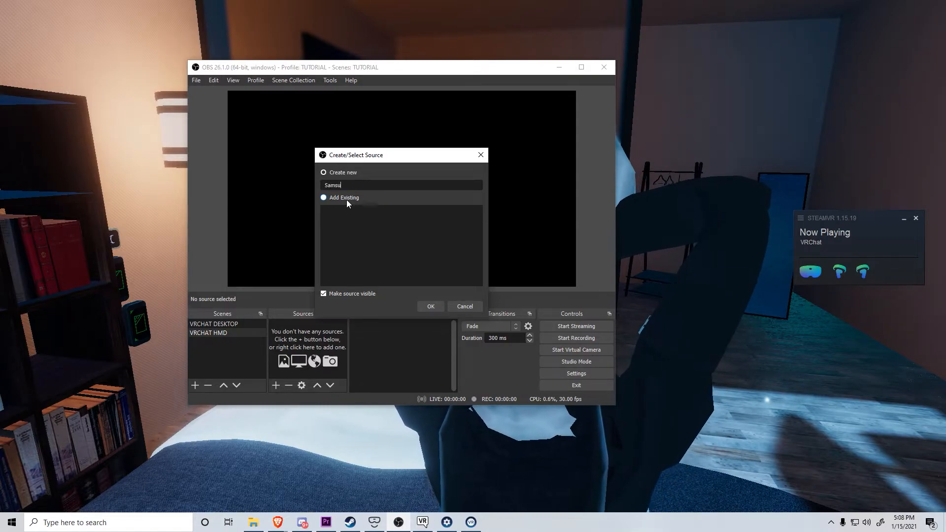
type("Samsung Odyssey HMD")
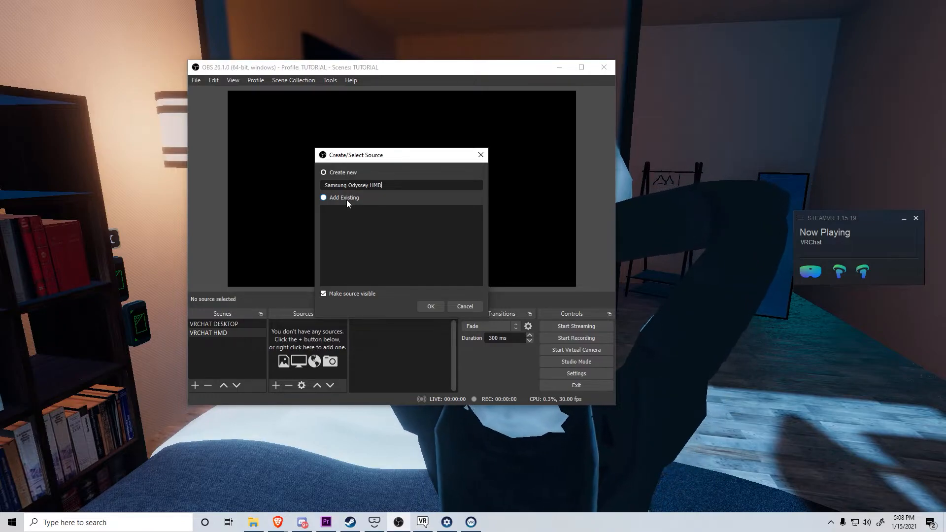
key("Return")
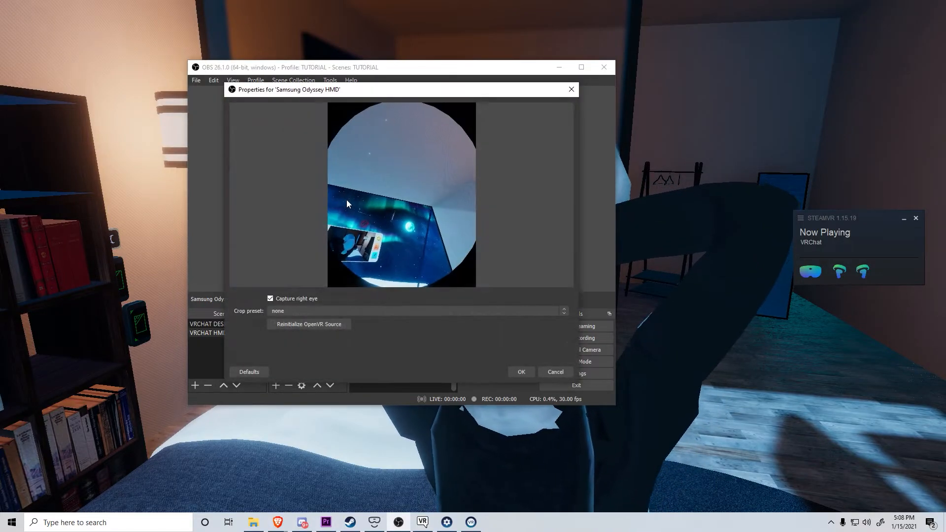
Apply the Vive PRO crop preset to the Samsung Odyssey HMD source and enlarge it to fill the preview canvas.
left_click(310, 312)
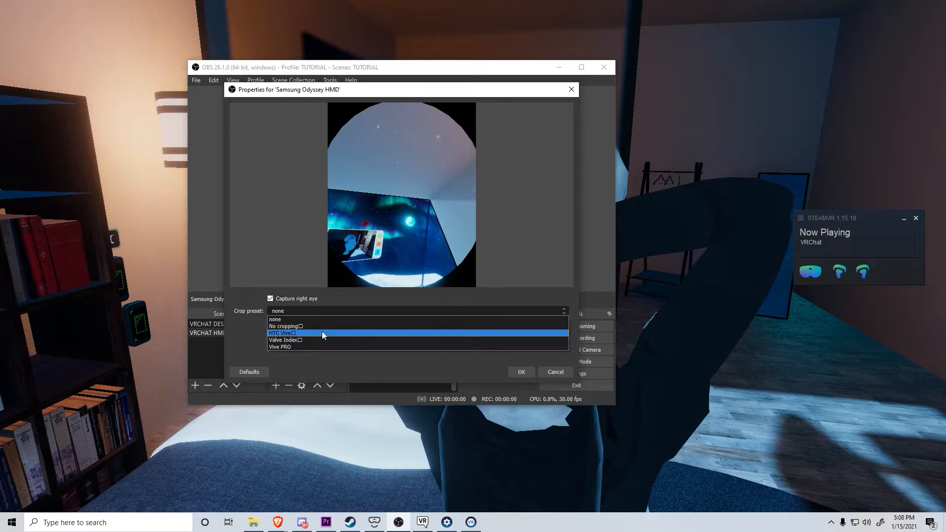
left_click(324, 346)
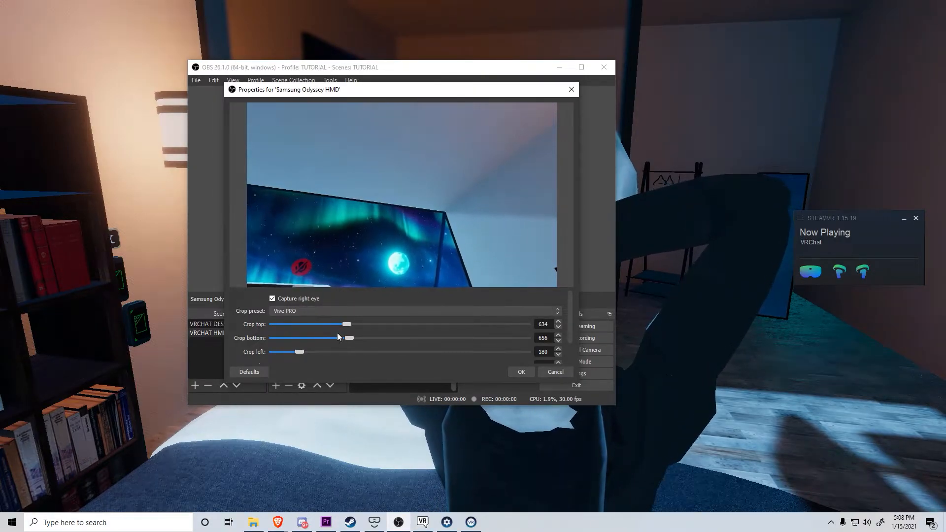
scroll(339, 330, "down", 2)
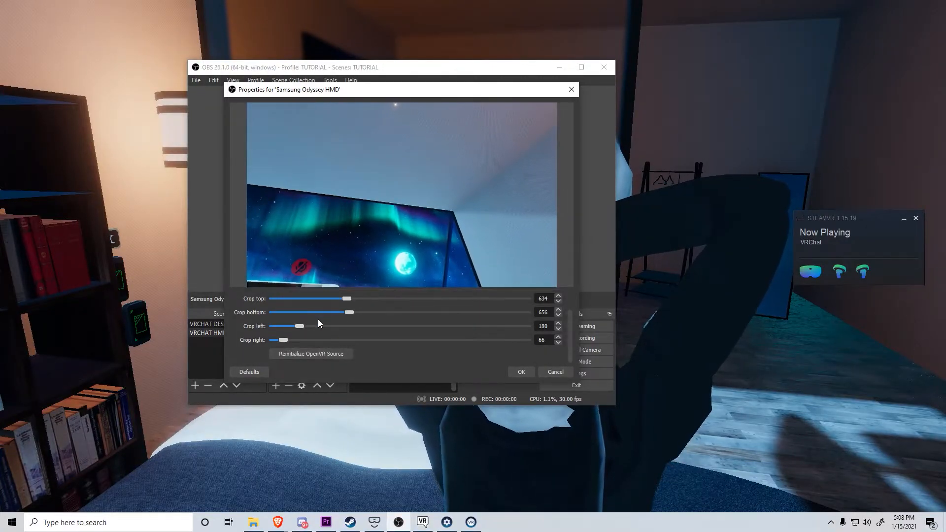
left_click(513, 372)
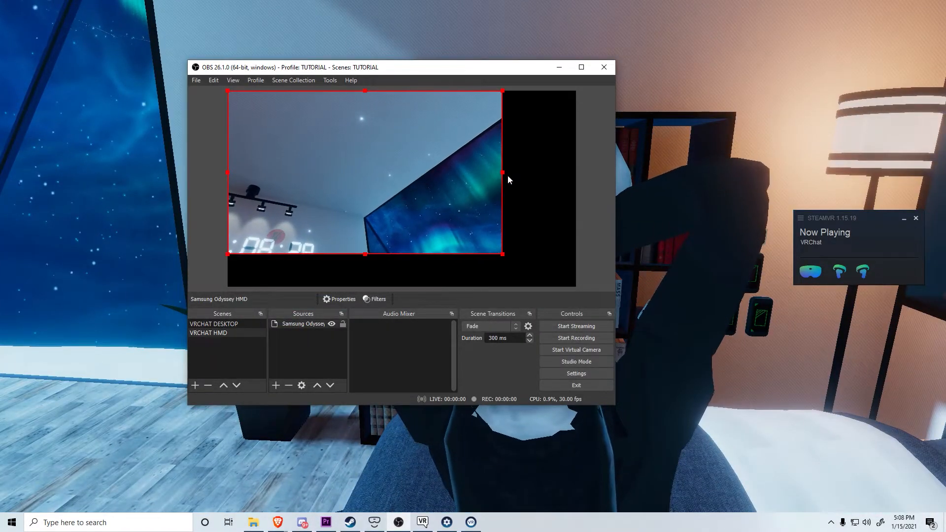
left_click_drag(502, 172, 580, 183)
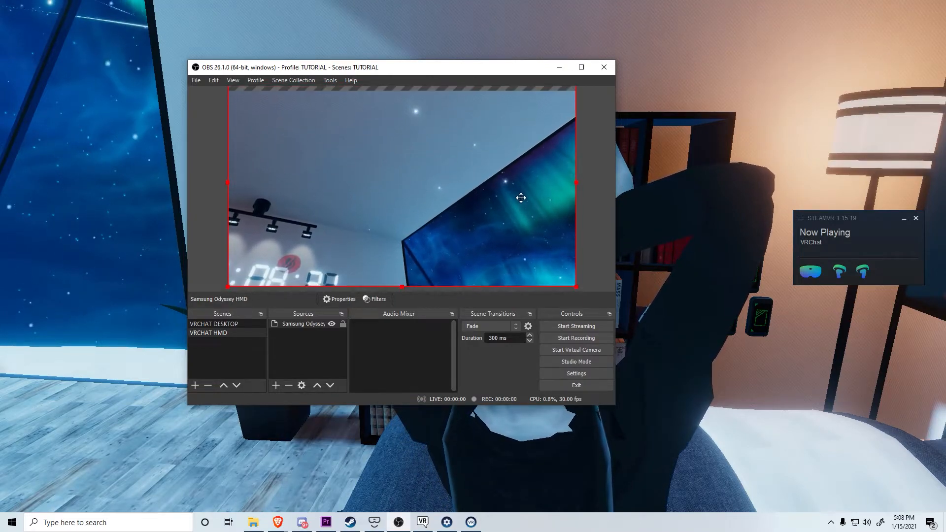
left_click(220, 241)
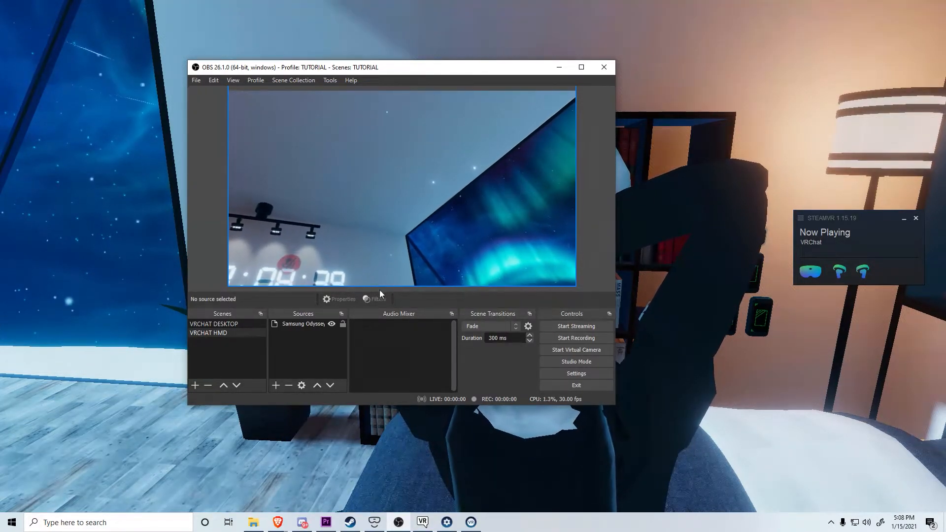
Add a new Audio Input Capture source named HMD Mic to the VRCHAT HMD scene.
left_click(276, 386)
left_click(294, 208)
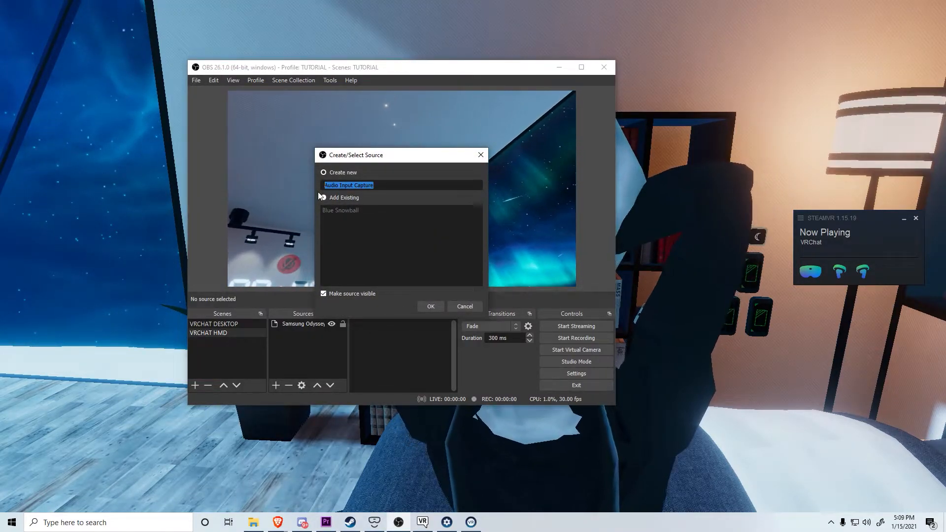
type("HMD")
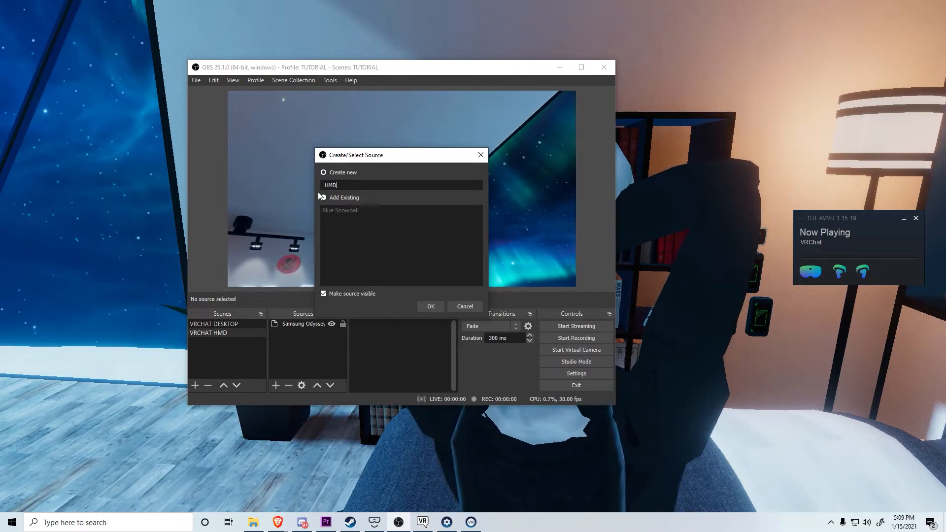
type(" Mic")
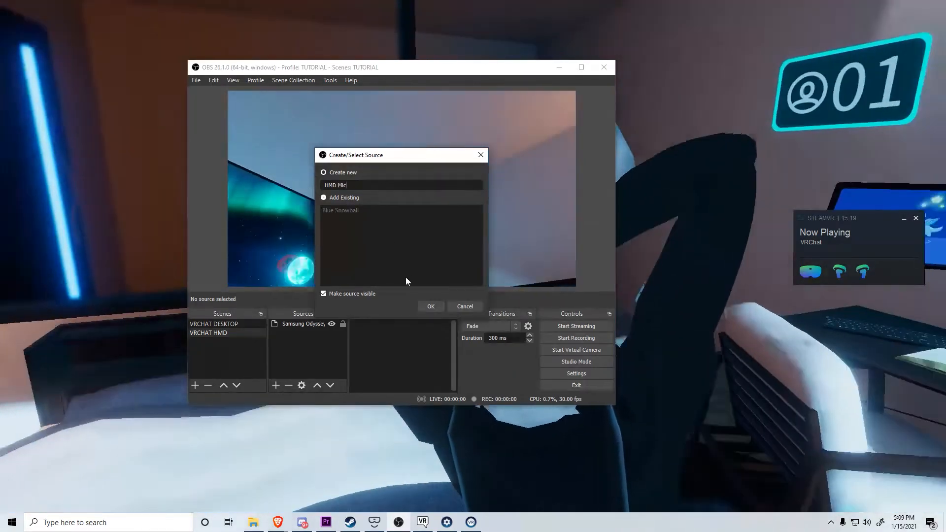
left_click(424, 307)
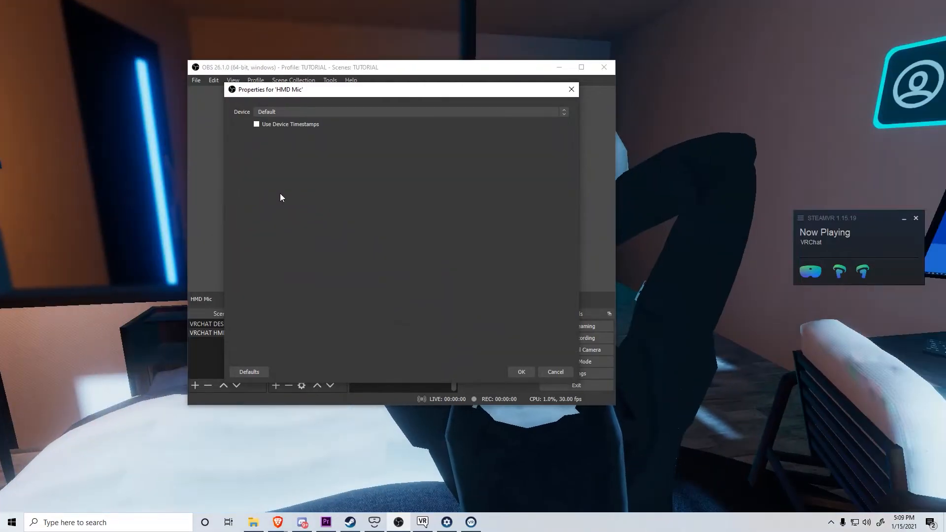
Set the HMD Mic source's device to Microphone Array (Realtek USB2.0 Audio).
left_click(289, 111)
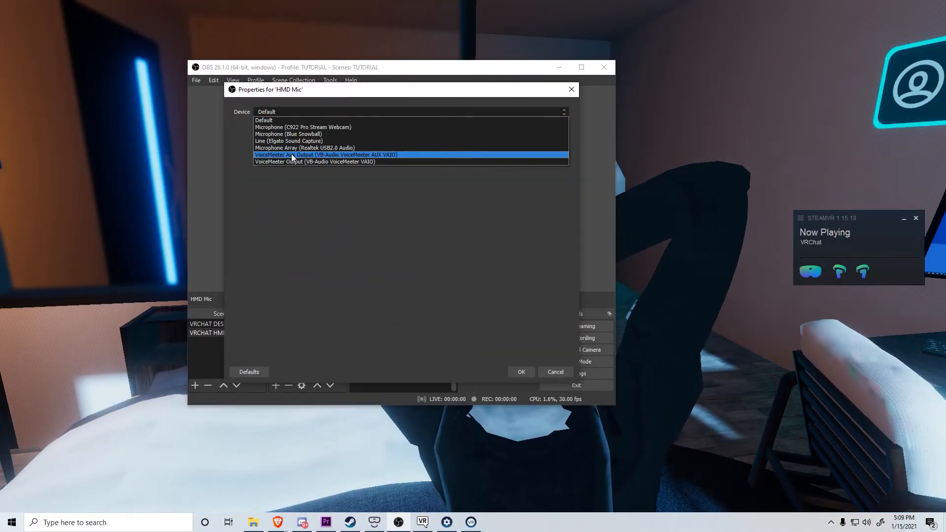
left_click(332, 148)
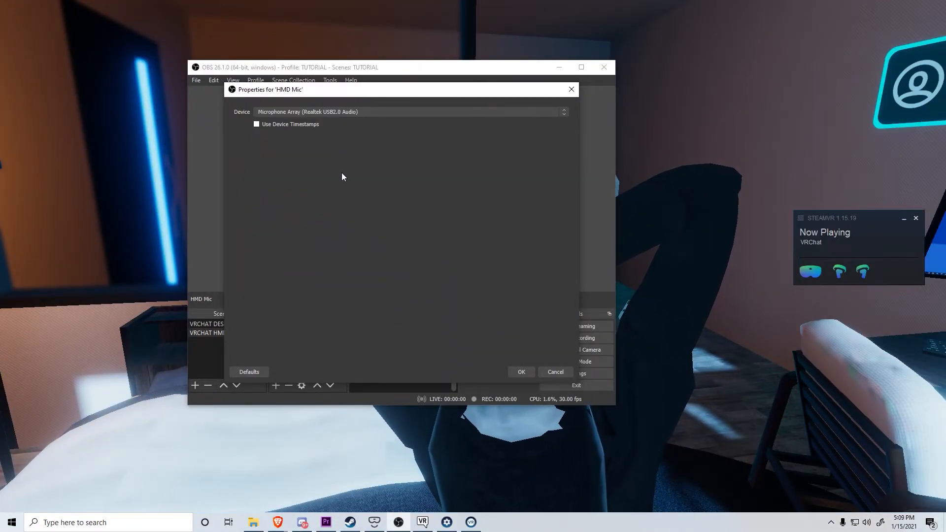
left_click(518, 374)
Add a new Audio Output Capture source named HMD Output to the VRCHAT HMD scene.
left_click(276, 385)
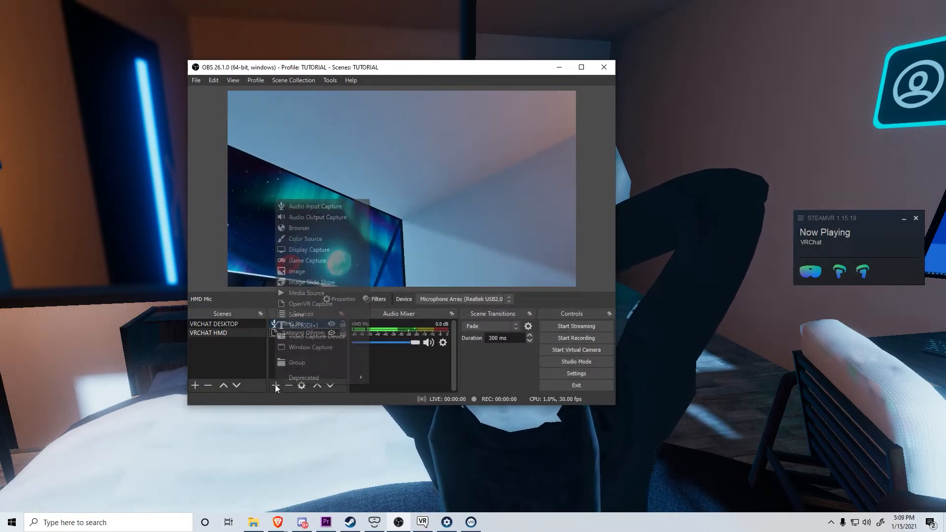
left_click(309, 216)
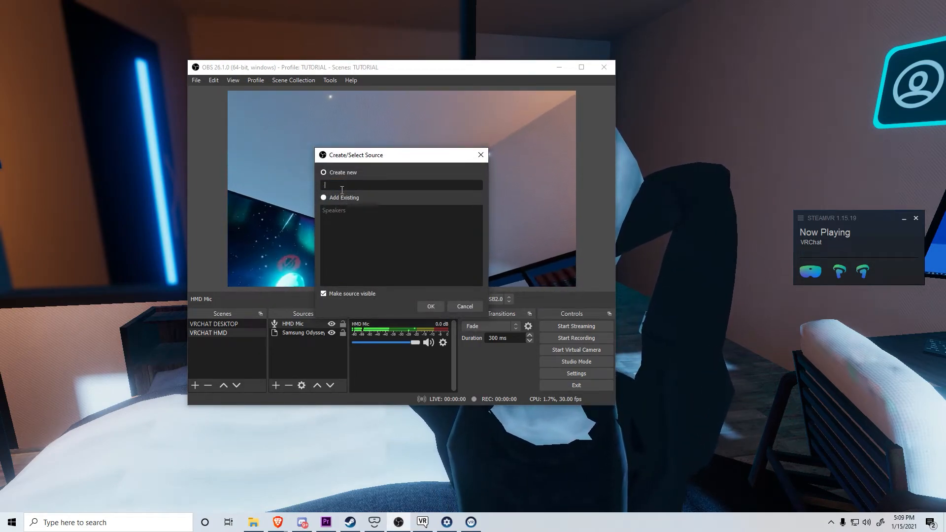
type("HMD Out")
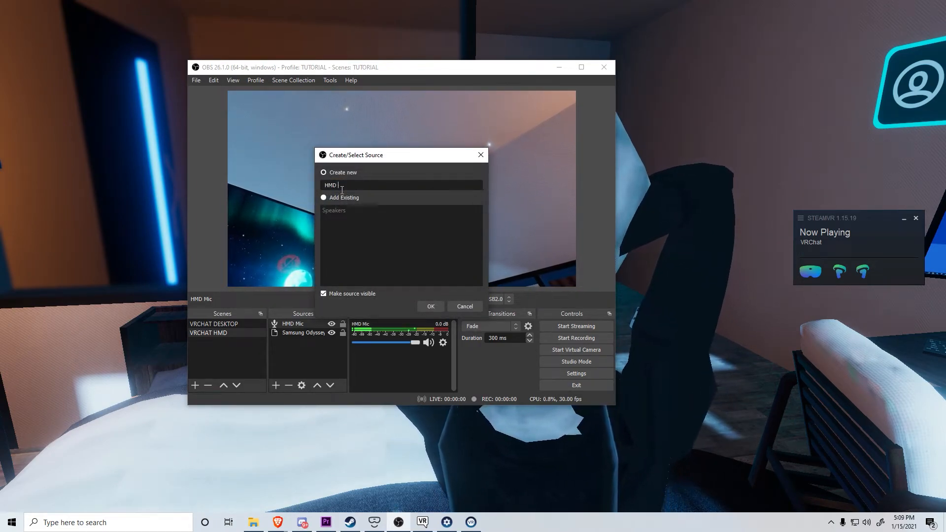
type("put")
key("Return")
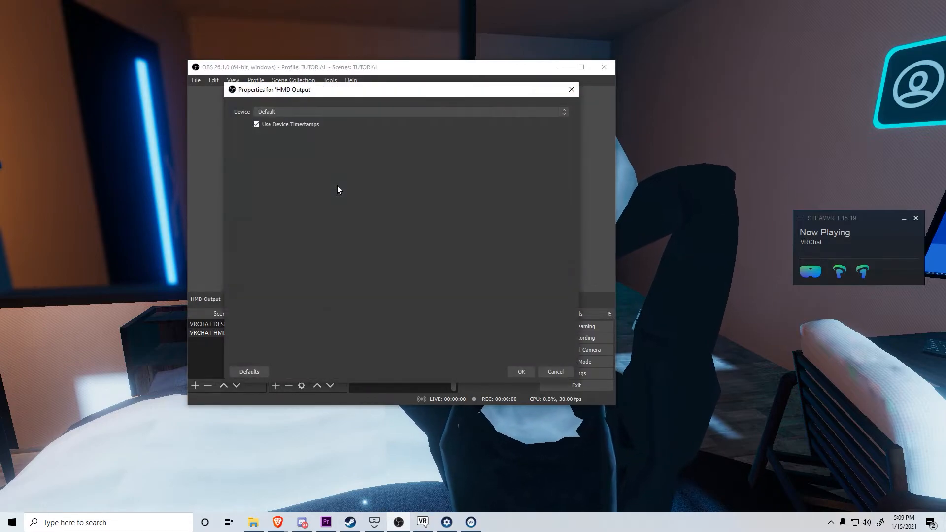
Set the HMD Output source's device to Headphones (Realtek USB2.0 Audio).
left_click(301, 112)
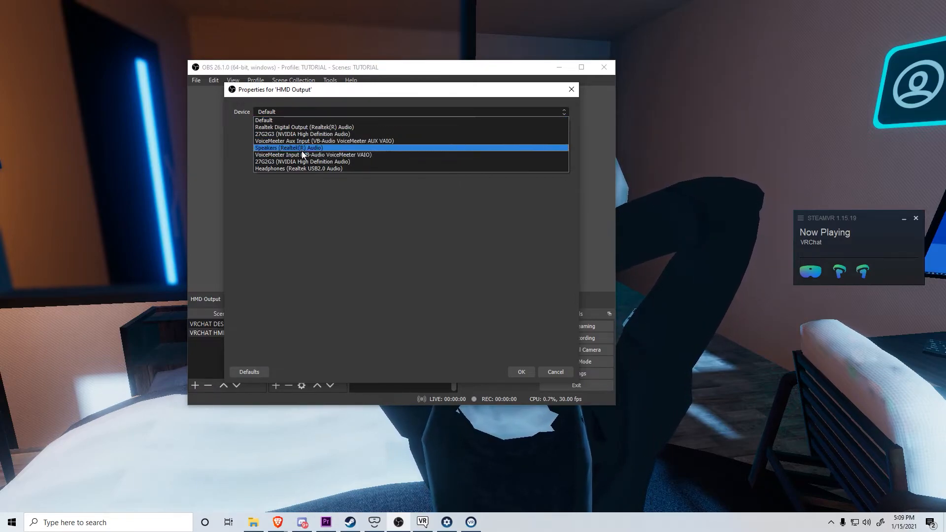
left_click(303, 168)
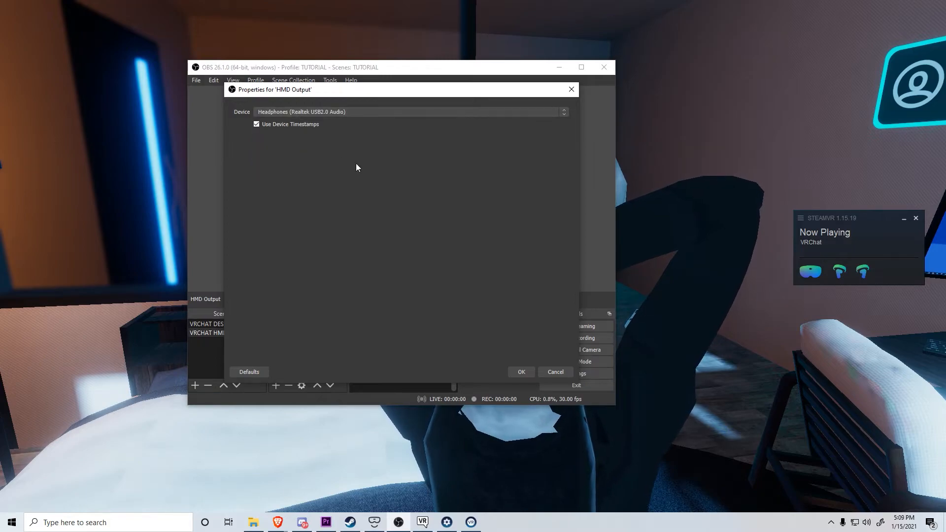
left_click(528, 371)
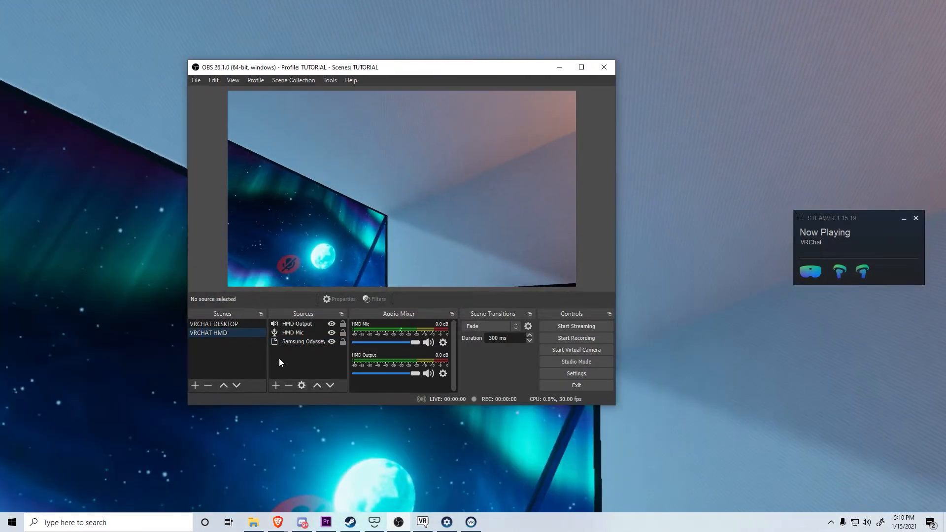
Switch between the VRCHAT DESKTOP and VRCHAT HMD scenes to compare their sources, ending on VRCHAT HMD.
left_click(219, 323)
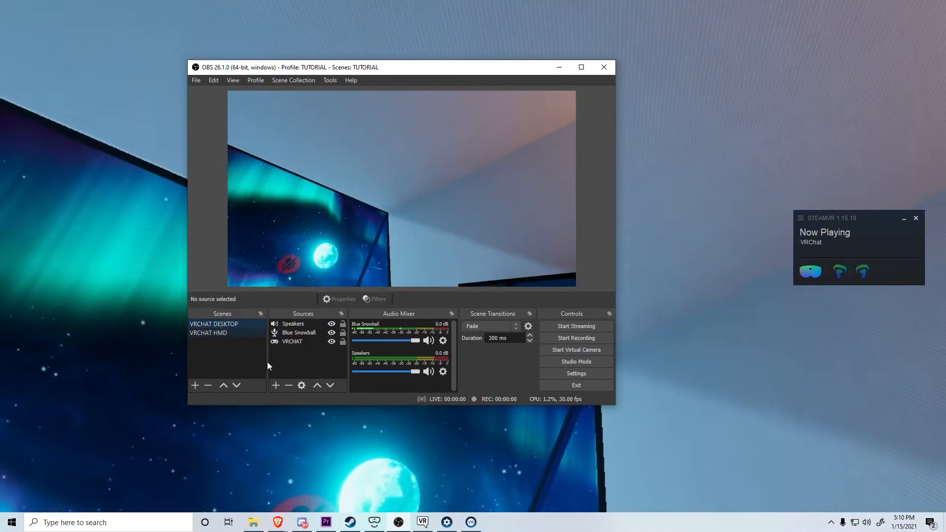
left_click(226, 334)
left_click(218, 324)
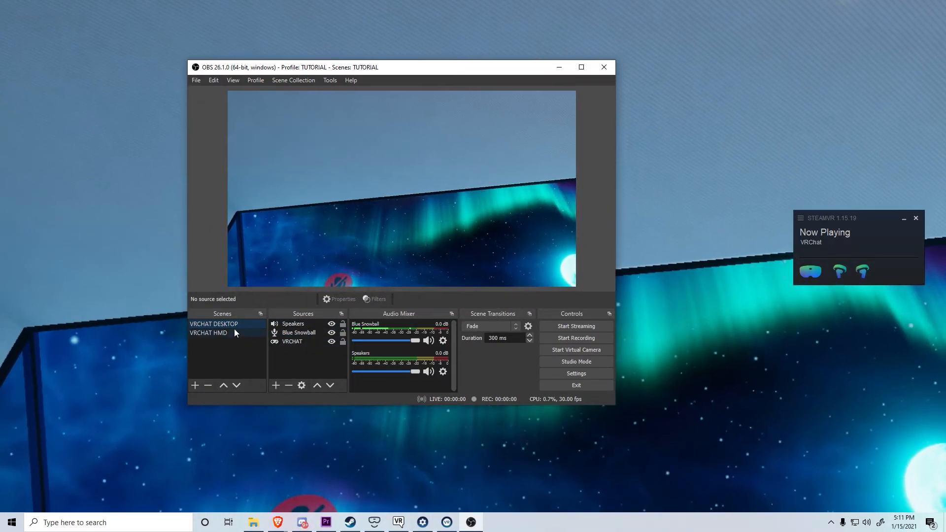
left_click(220, 333)
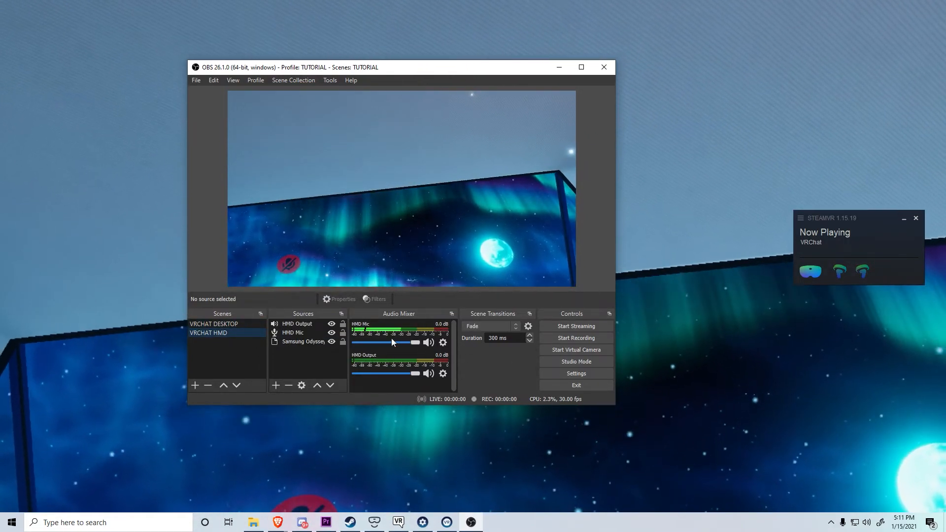
Add the existing VRCHAT Game Capture source to the VRCHAT HMD scene and place it directly above the Samsung Odyssey HMD source.
left_click(276, 386)
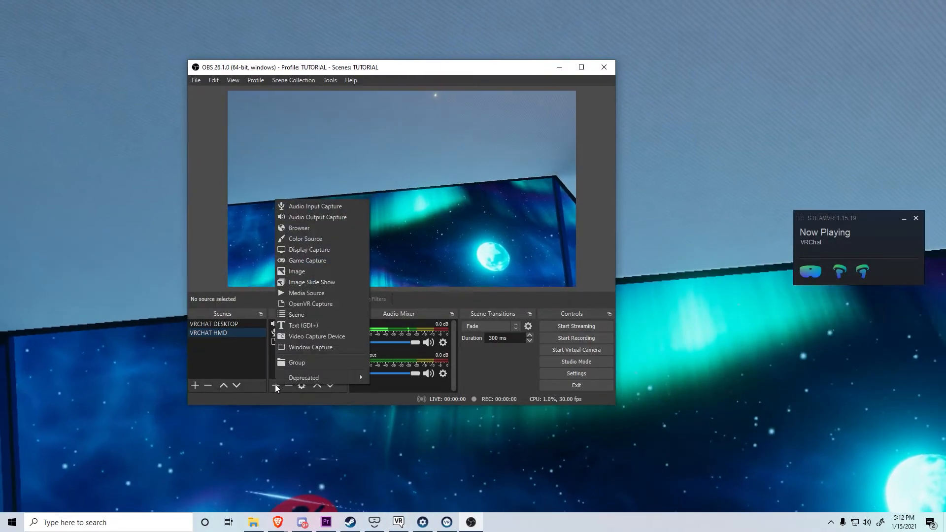
left_click(307, 260)
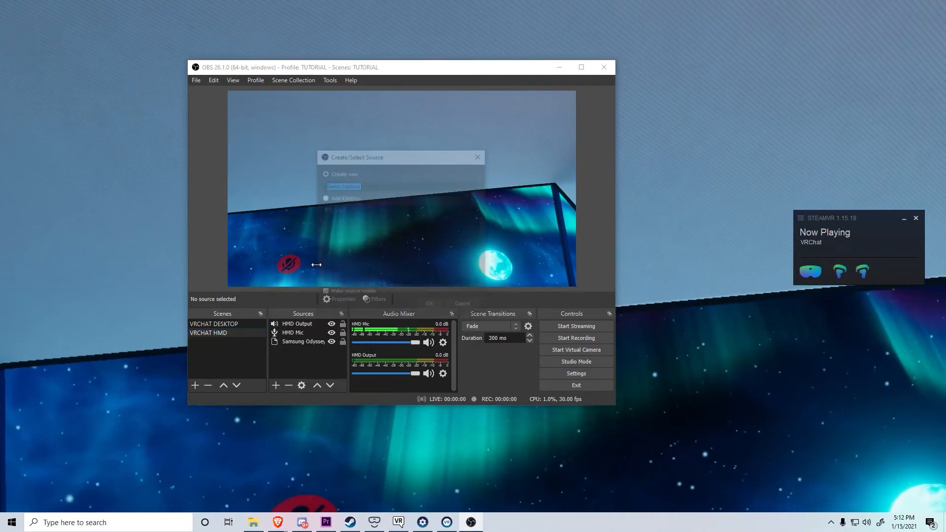
left_click(338, 197)
left_click(332, 210)
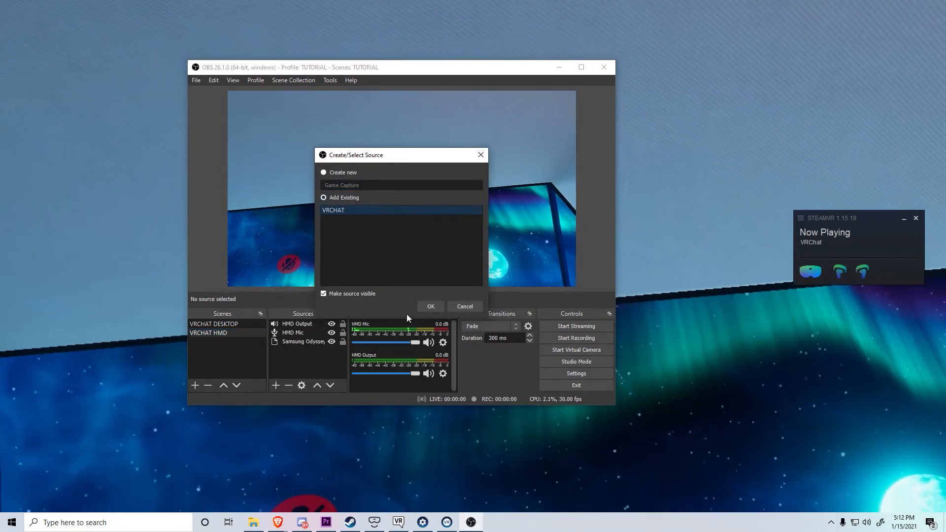
left_click(424, 309)
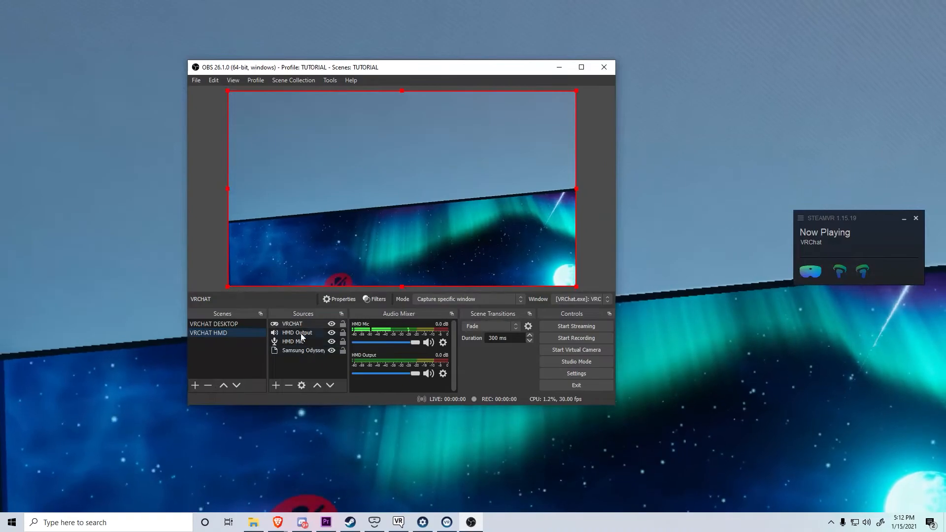
left_click_drag(296, 322, 294, 342)
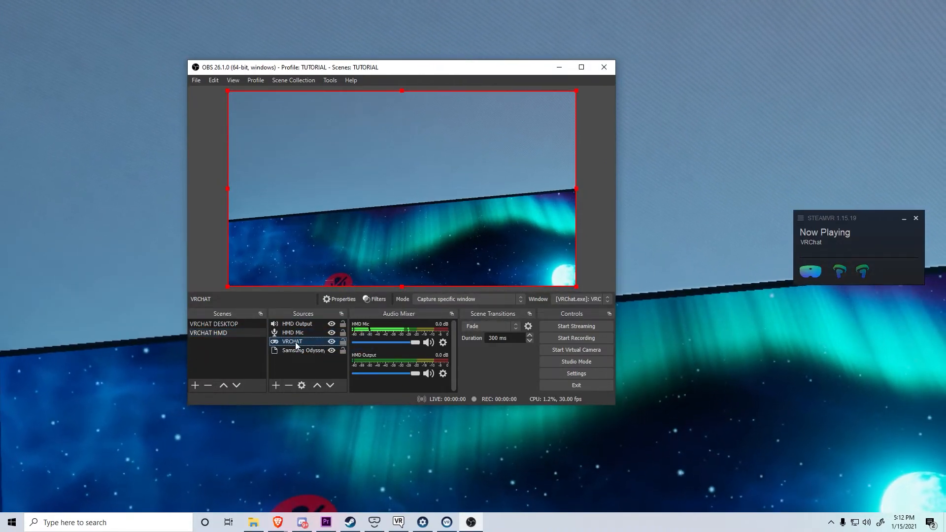
left_click(292, 359)
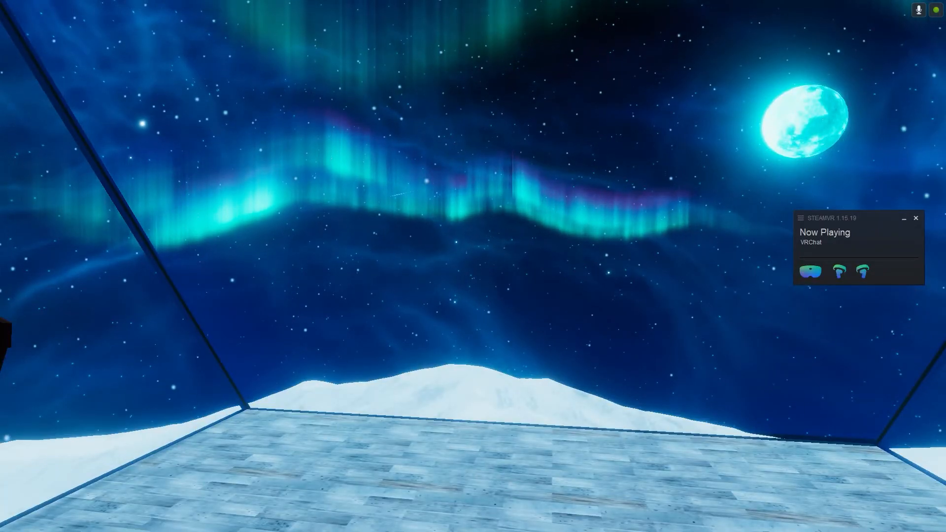
Switch back to OBS and toggle the VRCHAT source's visibility to compare it with the Samsung Odyssey HMD view, leaving VRCHAT shown.
key("alt+Tab")
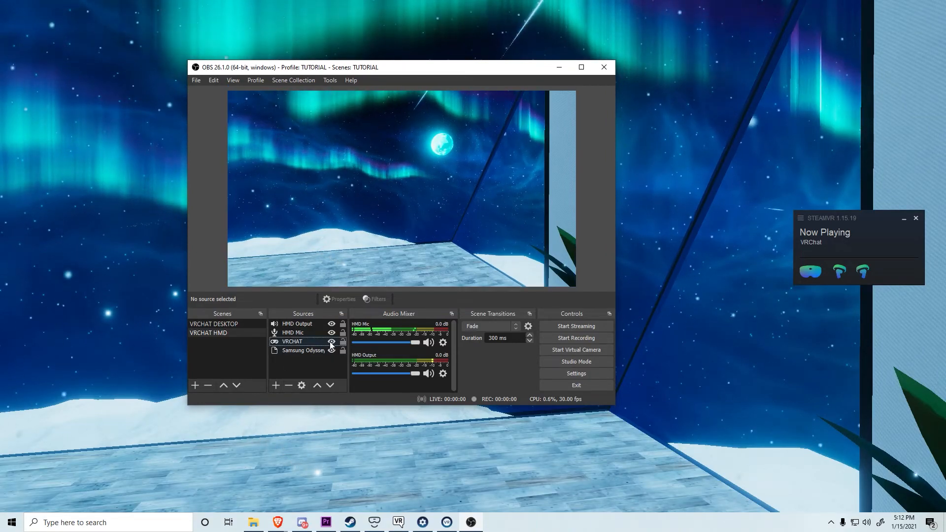
left_click(332, 342)
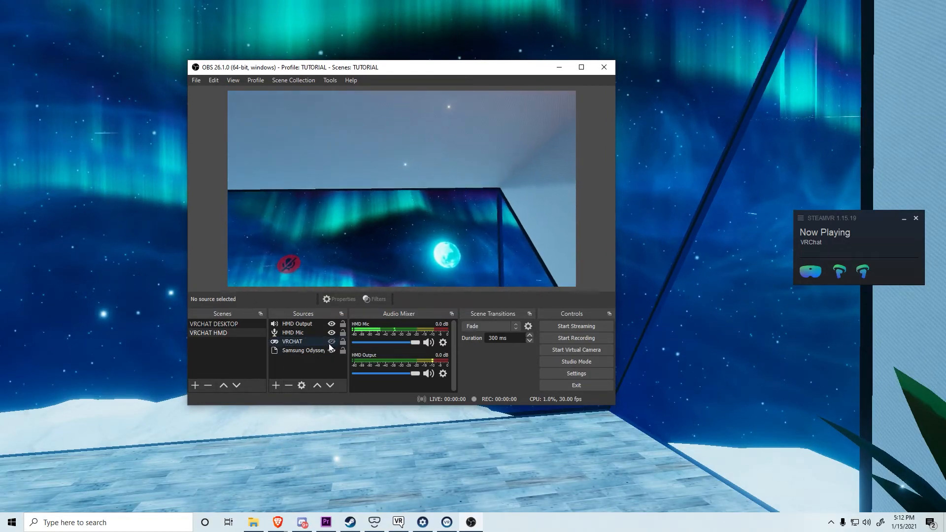
left_click(330, 345)
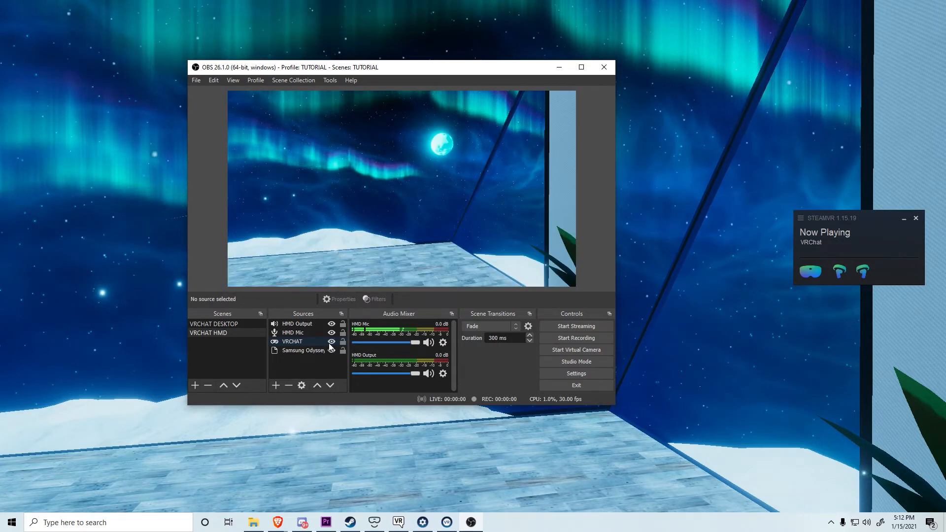
left_click(330, 343)
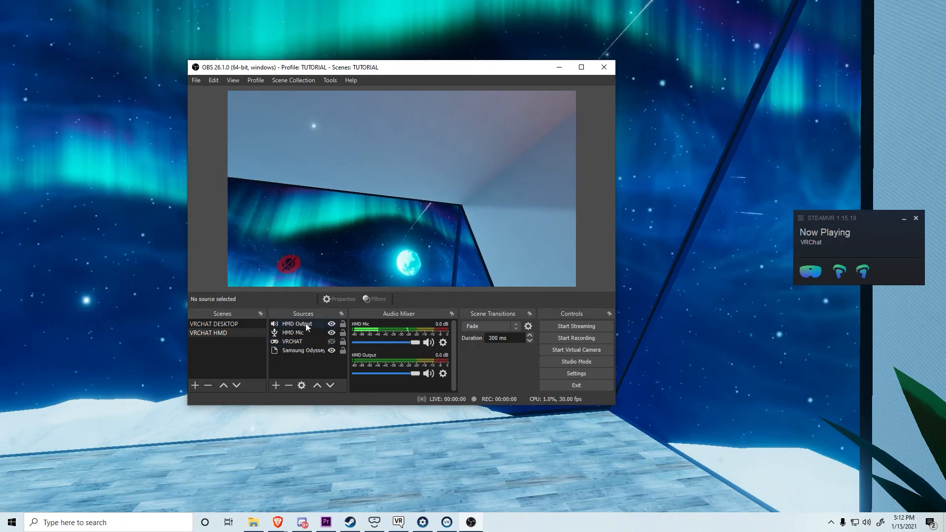
left_click(332, 342)
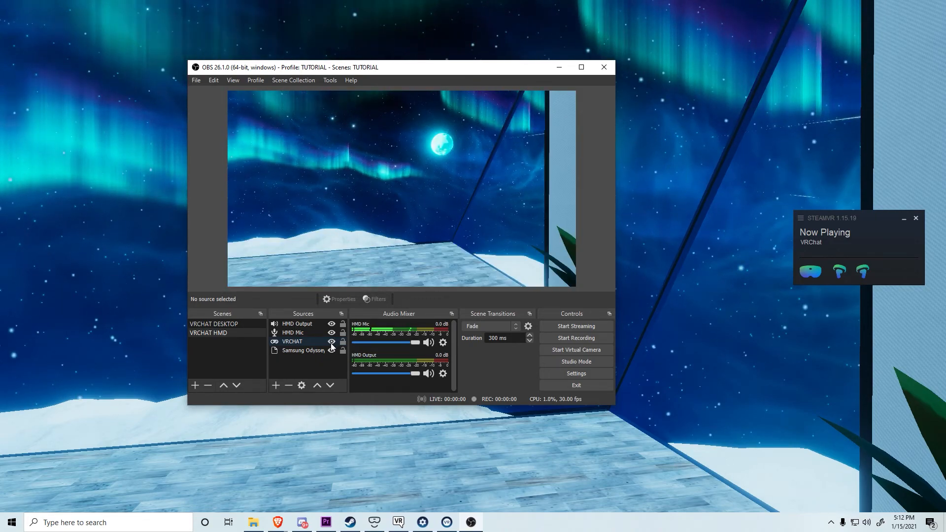
left_click(332, 345)
left_click(331, 344)
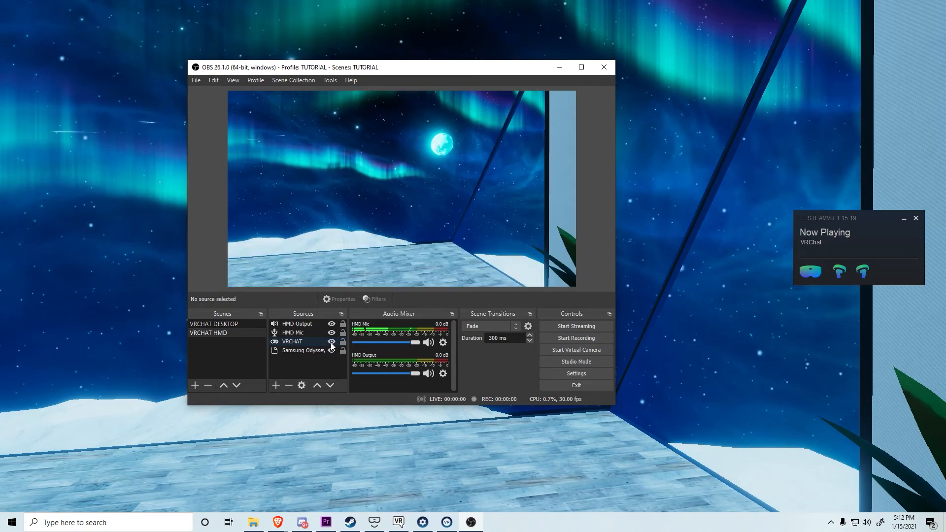
left_click(254, 370)
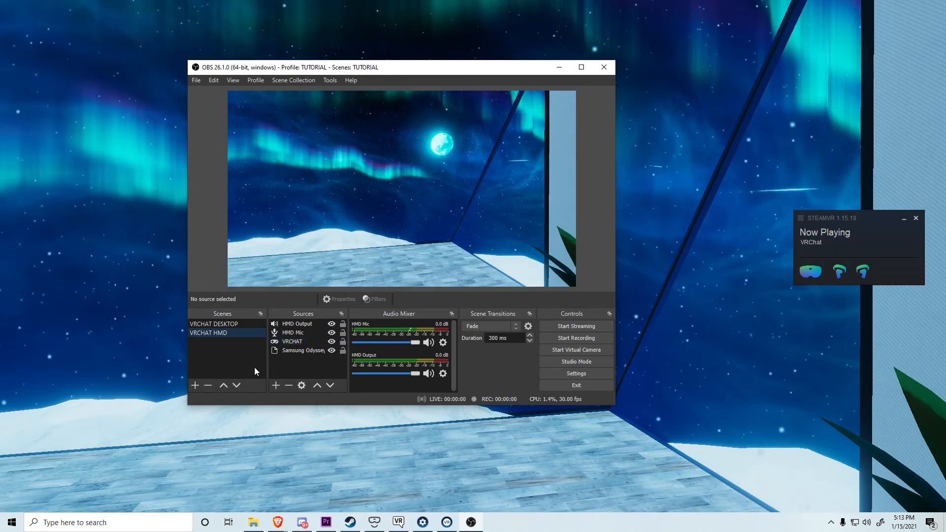